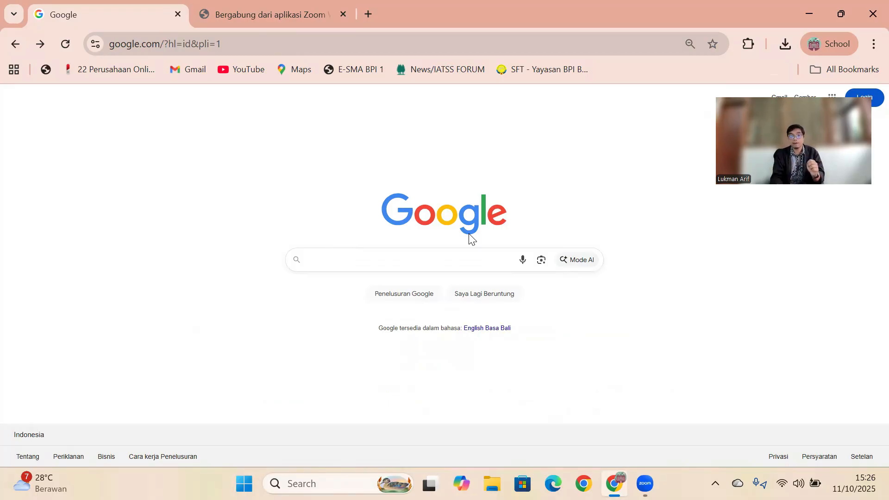
- Search Google for "notebooklm", open the official NotebookLM site and launch the app's notebook overview
{"action": "left_click", "coordinate": [399, 257]}
{"action": "type", "text": "notebooklm"}
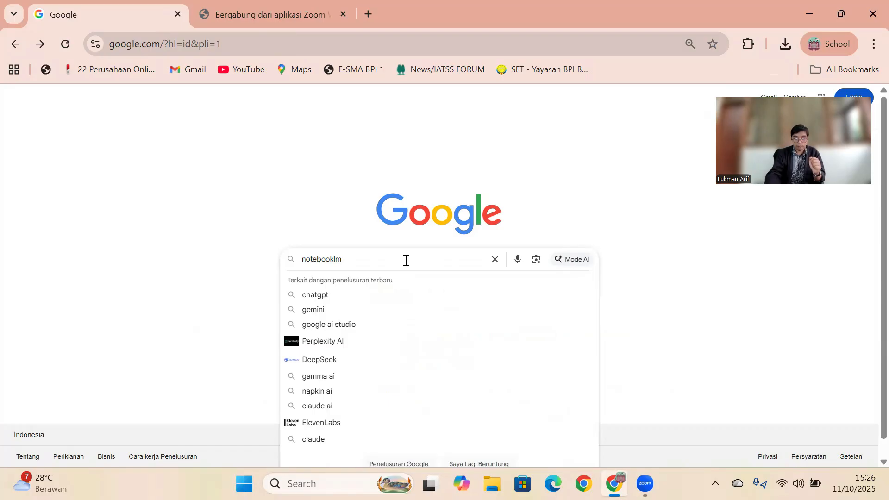
{"action": "key", "text": "Return"}
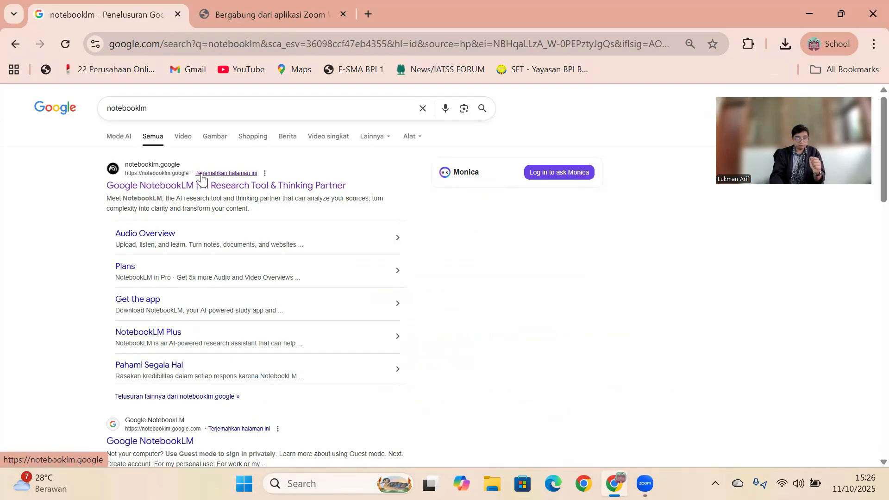
{"action": "left_click", "coordinate": [176, 186]}
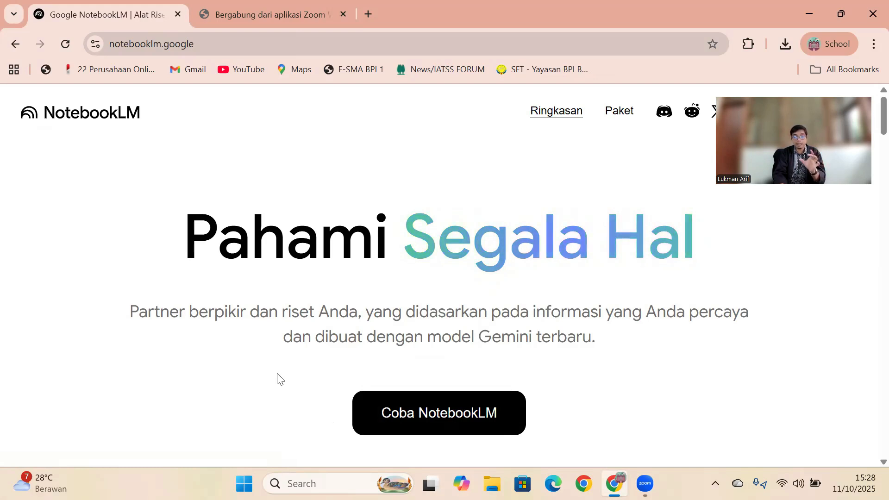
{"action": "left_click", "coordinate": [426, 422]}
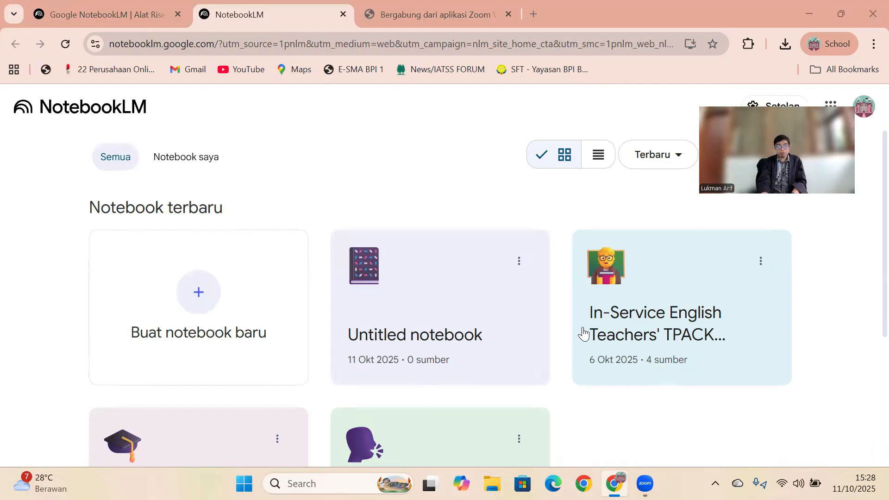
- Delete the "Untitled notebook" from the recent notebooks and confirm the deletion
{"action": "left_click", "coordinate": [522, 263]}
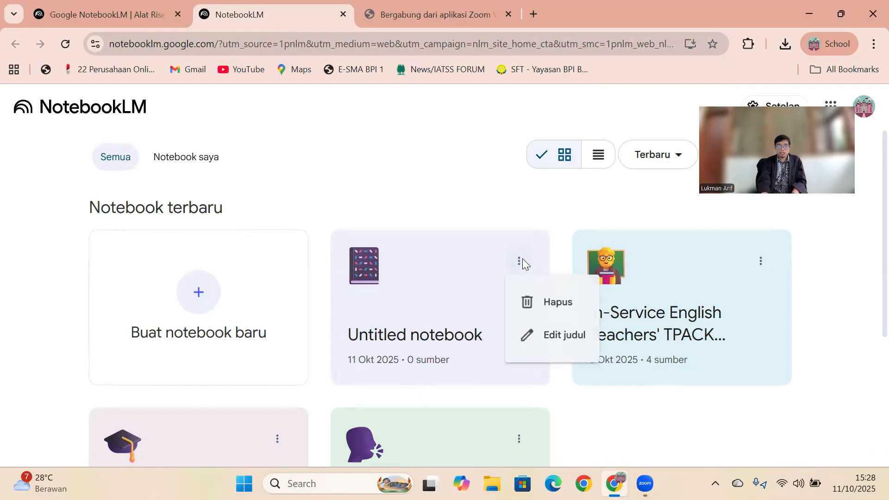
{"action": "left_click", "coordinate": [528, 298]}
{"action": "left_click", "coordinate": [493, 299]}
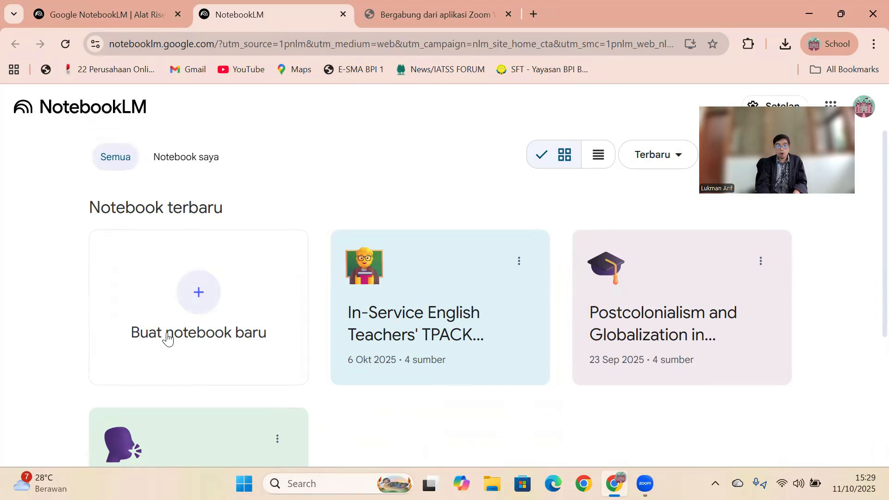
- Create a new notebook and upload all ten PDFs from the "Bahan Research Lesson study" folder as sources
{"action": "left_click", "coordinate": [185, 301]}
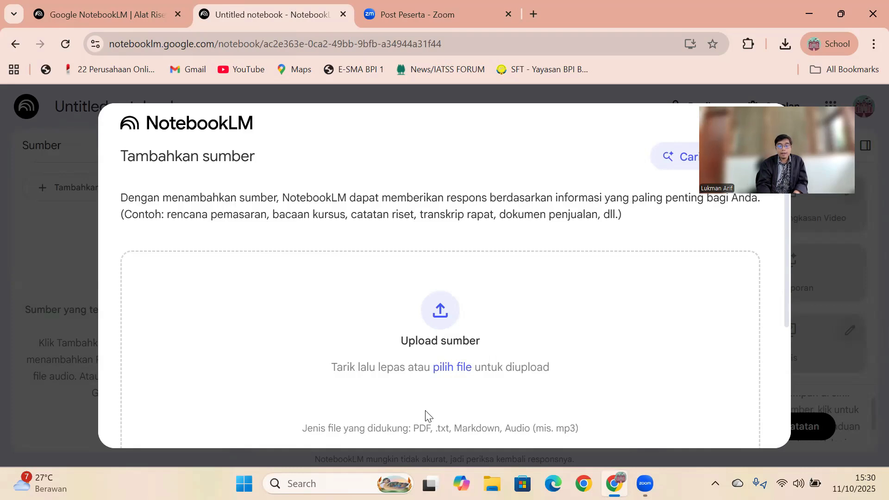
{"action": "left_click", "coordinate": [449, 368]}
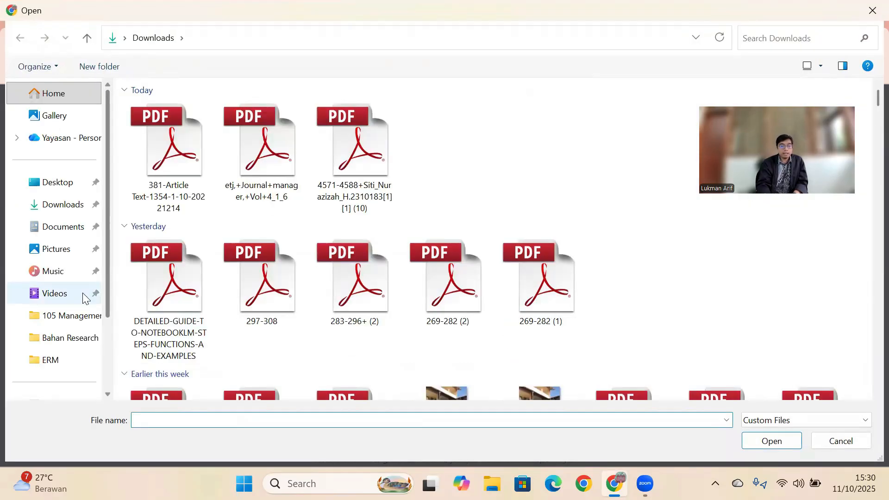
{"action": "left_click", "coordinate": [72, 314]}
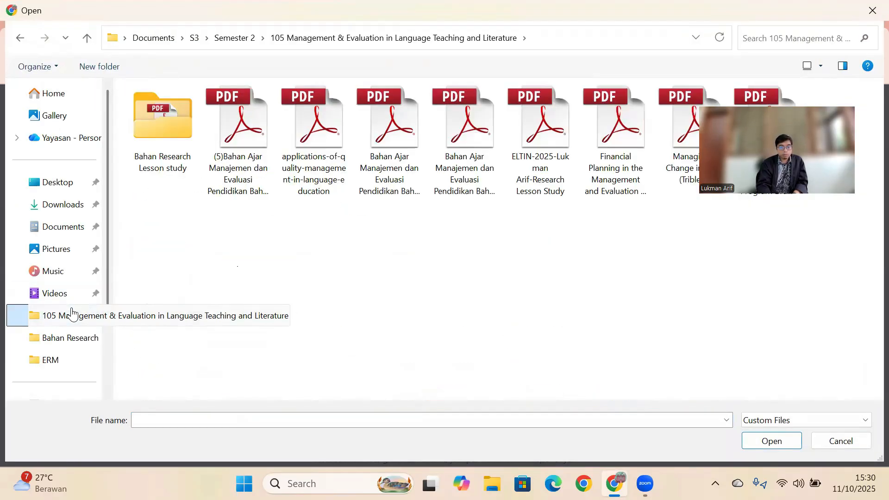
{"action": "double_click", "coordinate": [174, 130]}
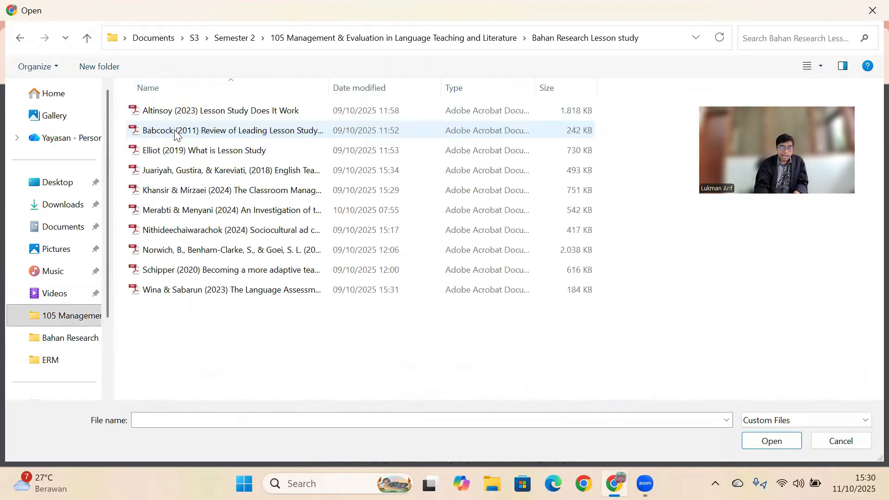
{"action": "left_click_drag", "start_coordinate": [186, 316], "coordinate": [186, 86]}
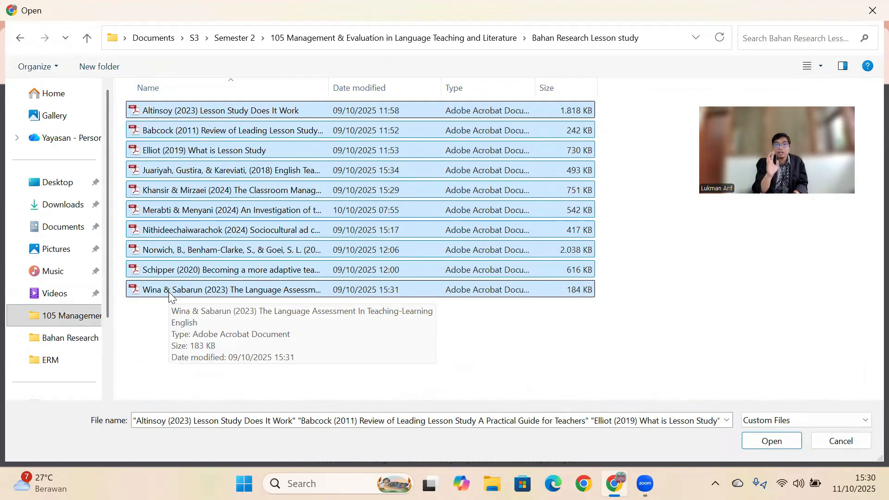
{"action": "left_click_drag", "start_coordinate": [169, 296], "coordinate": [323, 330]}
{"action": "left_click", "coordinate": [770, 440]}
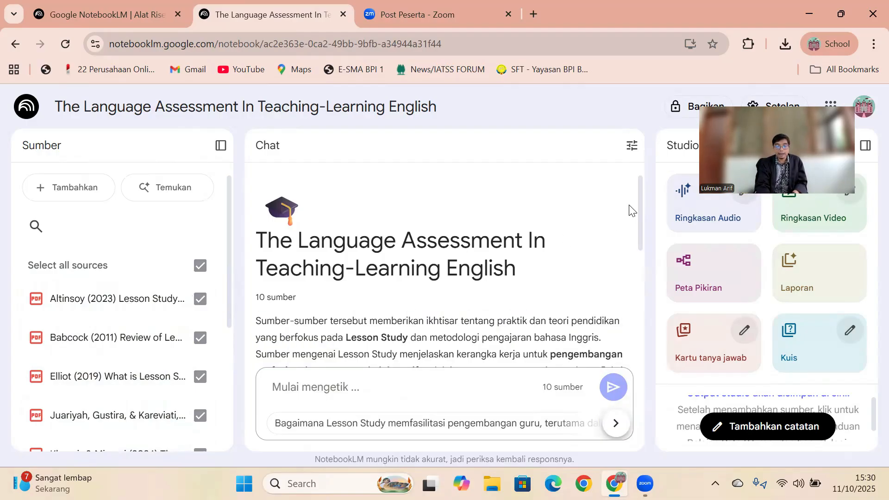
{"action": "scroll", "coordinate": [634, 243], "scroll_direction": "down", "scroll_amount": 5}
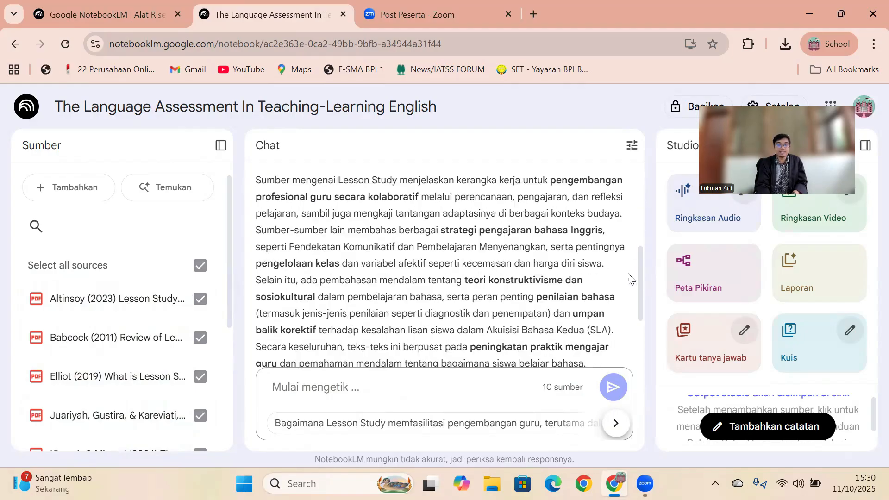
{"action": "scroll", "coordinate": [635, 260], "scroll_direction": "up", "scroll_amount": 10}
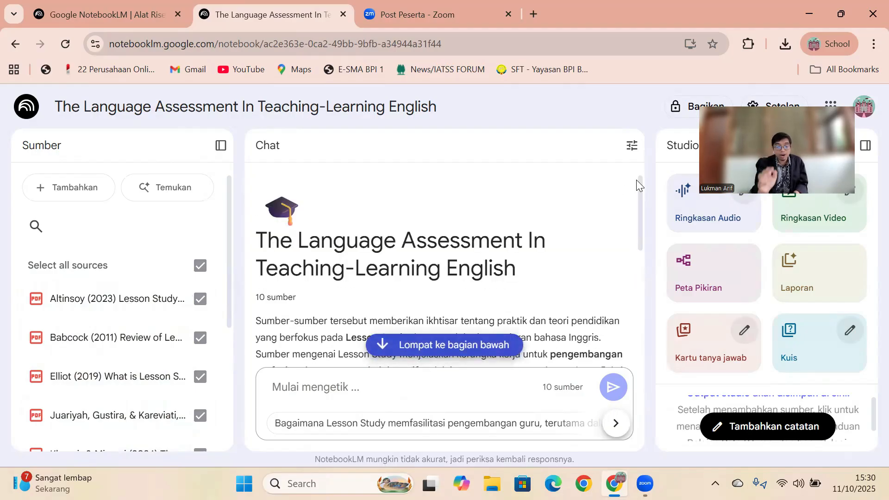
{"action": "left_click", "coordinate": [396, 391]}
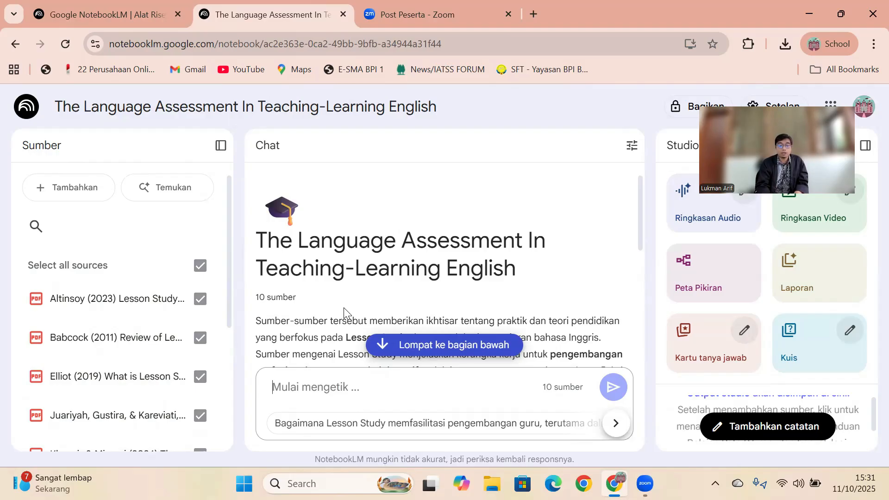
{"action": "left_click_drag", "start_coordinate": [225, 253], "coordinate": [228, 223]}
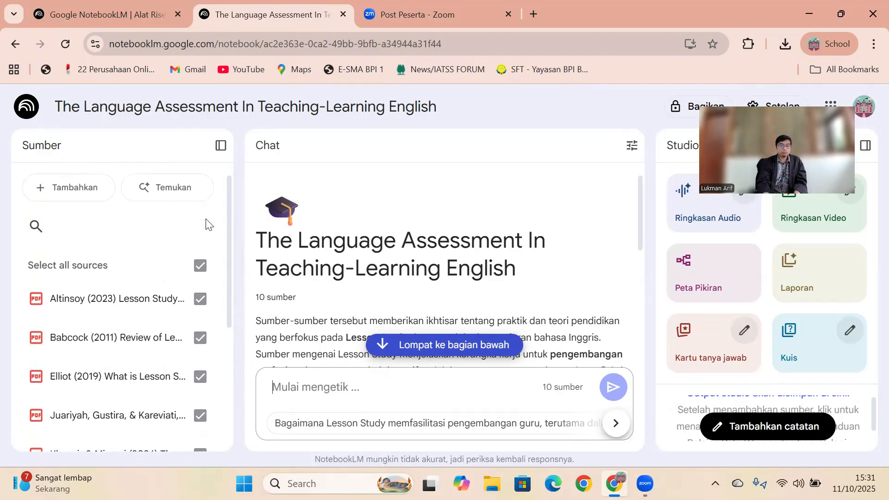
- Open YouTube in a new browser tab and return to the notebook "The Language Assessment In Teaching-Learning English"
{"action": "left_click", "coordinate": [535, 13]}
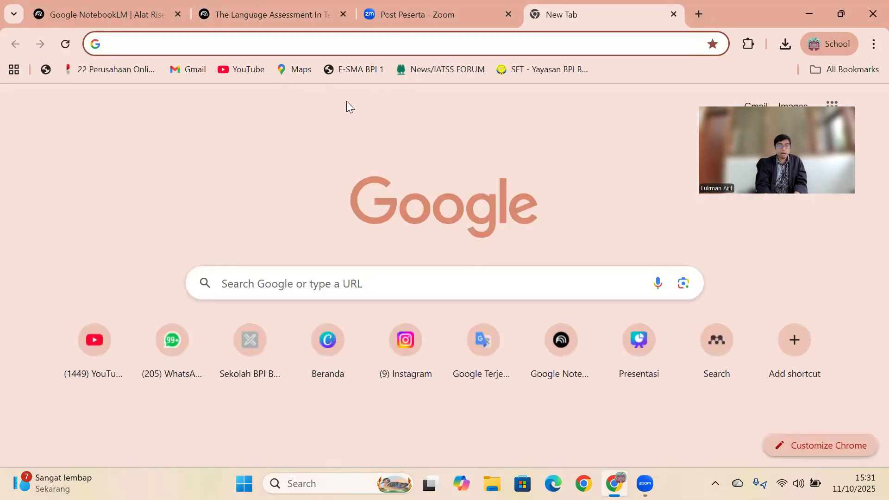
{"action": "left_click", "coordinate": [95, 342]}
{"action": "left_click", "coordinate": [146, 3]}
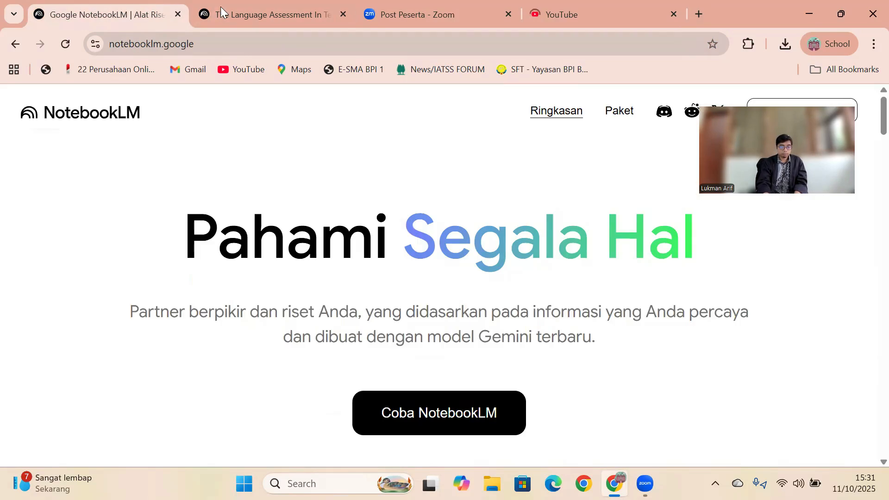
{"action": "left_click", "coordinate": [222, 7]}
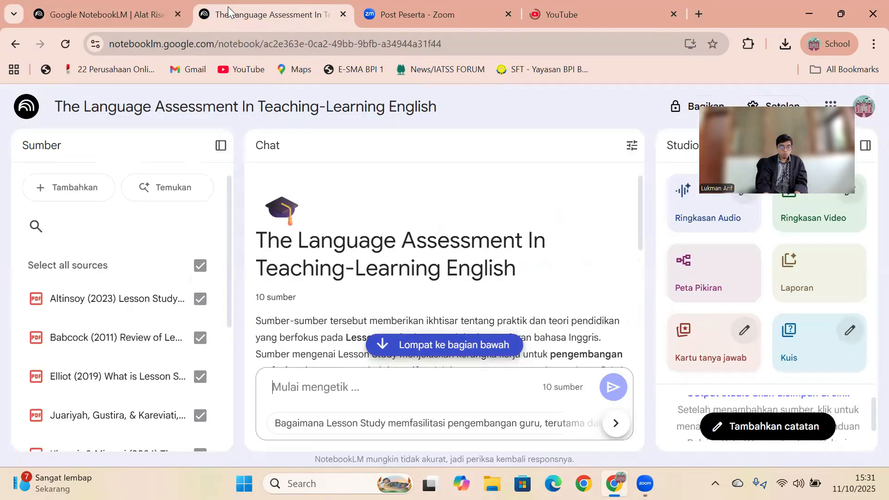
- Start adding another source to the notebook, choosing a YouTube link as its type
{"action": "left_click", "coordinate": [85, 188]}
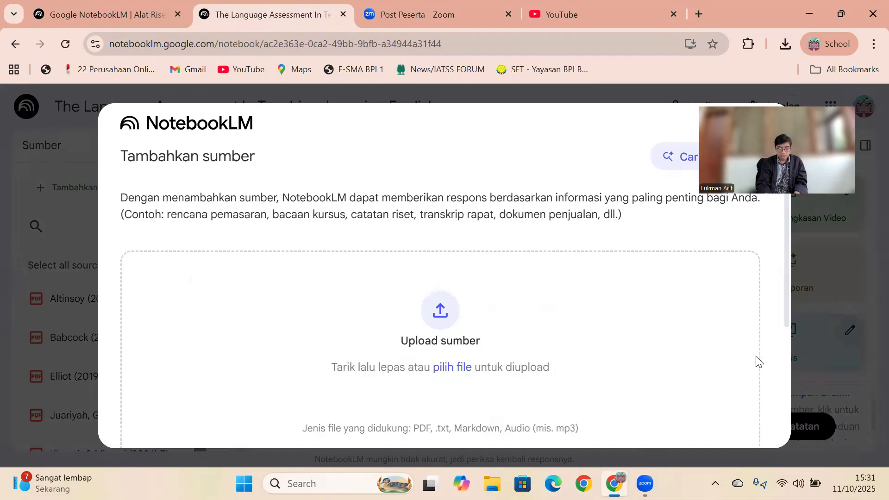
{"action": "scroll", "coordinate": [782, 359], "scroll_direction": "down", "scroll_amount": 2}
{"action": "scroll", "coordinate": [782, 354], "scroll_direction": "down", "scroll_amount": 2}
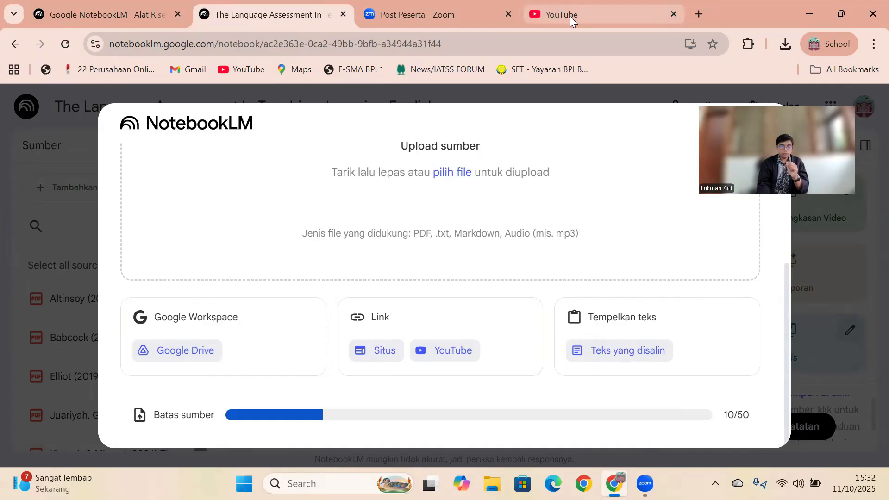
{"action": "left_click", "coordinate": [428, 351]}
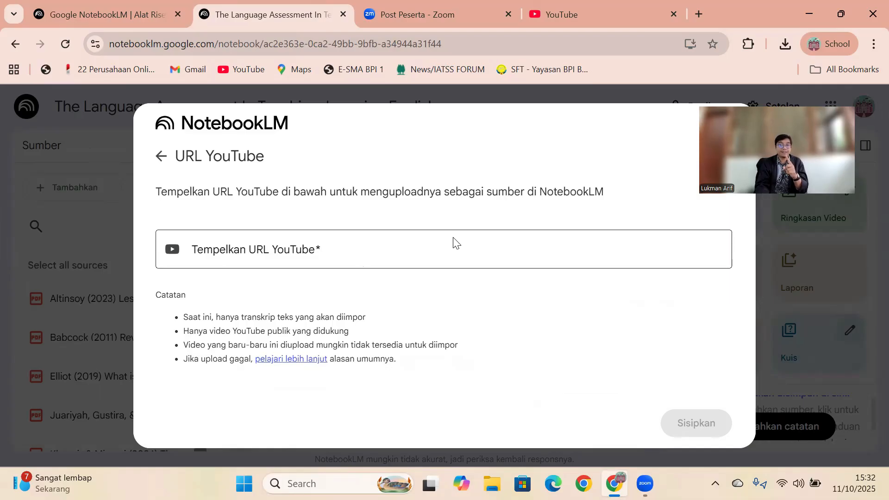
- Switch to YouTube and search for "lesson study for teachers indonesia"
{"action": "left_click", "coordinate": [578, 14]}
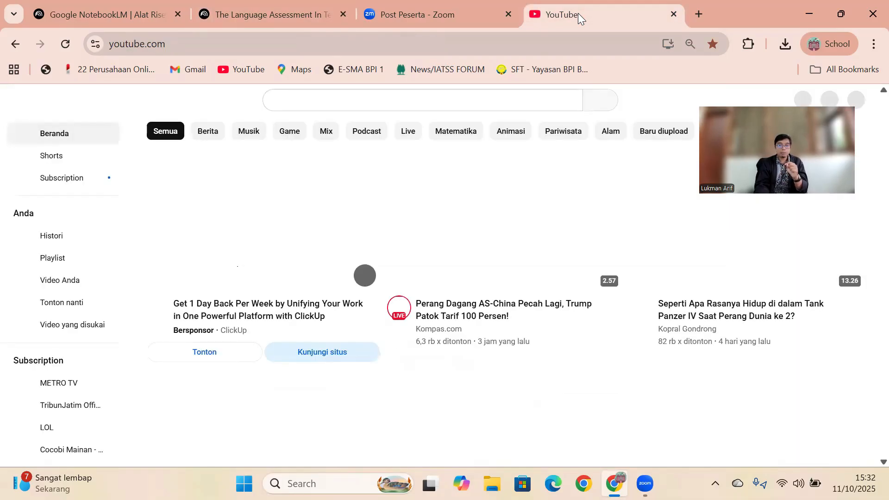
{"action": "left_click", "coordinate": [372, 103]}
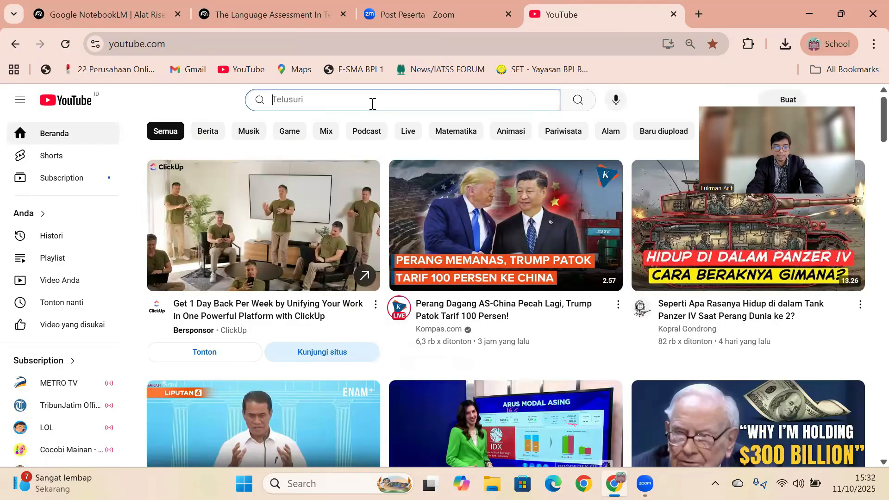
{"action": "type", "text": "lesson study"}
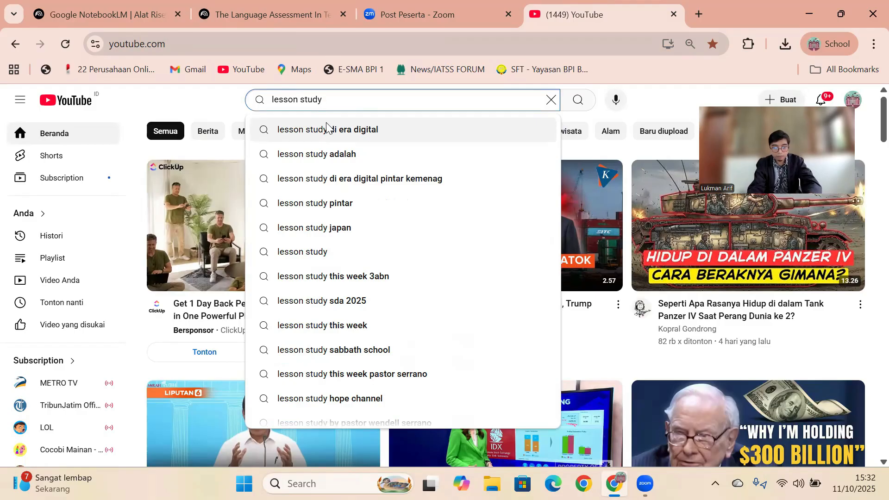
{"action": "type", "text": "for teachers i"}
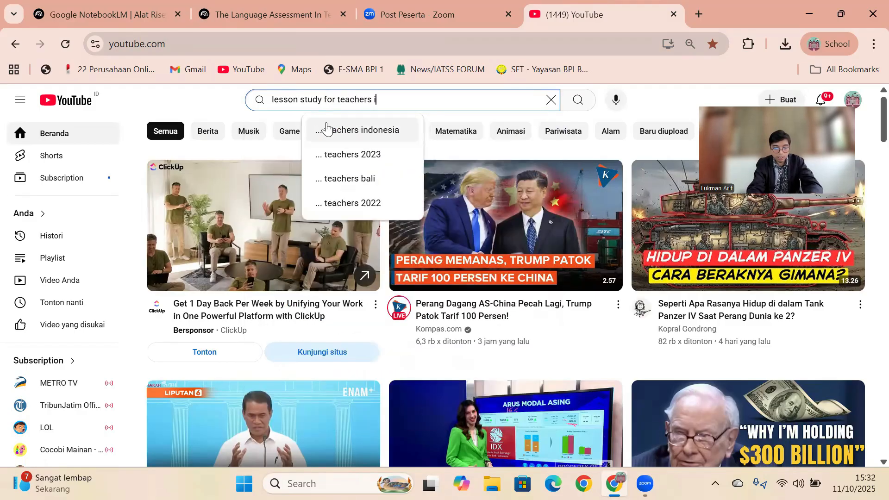
{"action": "type", "text": "n"}
{"action": "left_click", "coordinate": [355, 132]}
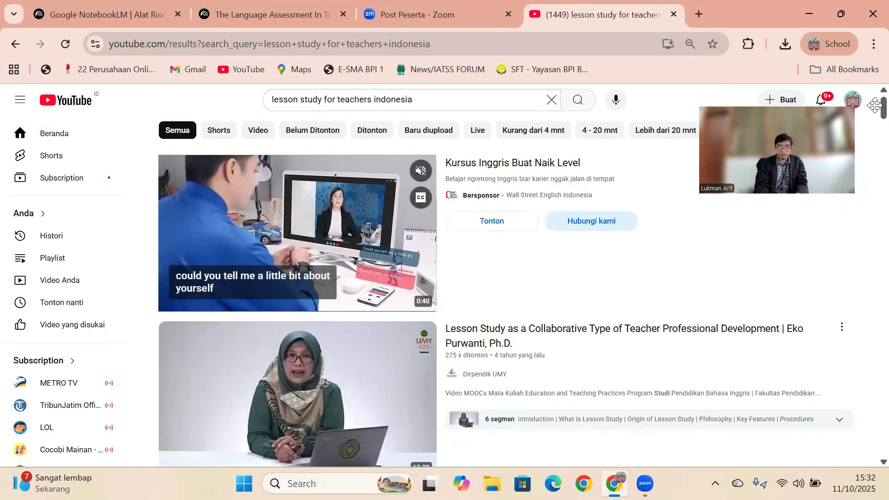
- Browse the search results, open the video "Lesson Study as a Collaborative Type of Teacher Professional Development" and pause it
{"action": "scroll", "coordinate": [870, 131], "scroll_direction": "down", "scroll_amount": 5}
{"action": "scroll", "coordinate": [870, 131], "scroll_direction": "down", "scroll_amount": 15}
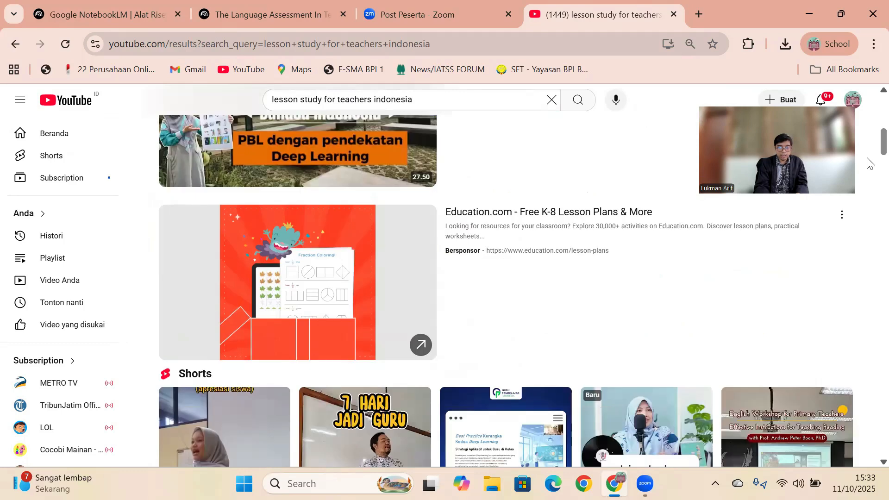
{"action": "scroll", "coordinate": [870, 185], "scroll_direction": "down", "scroll_amount": 2}
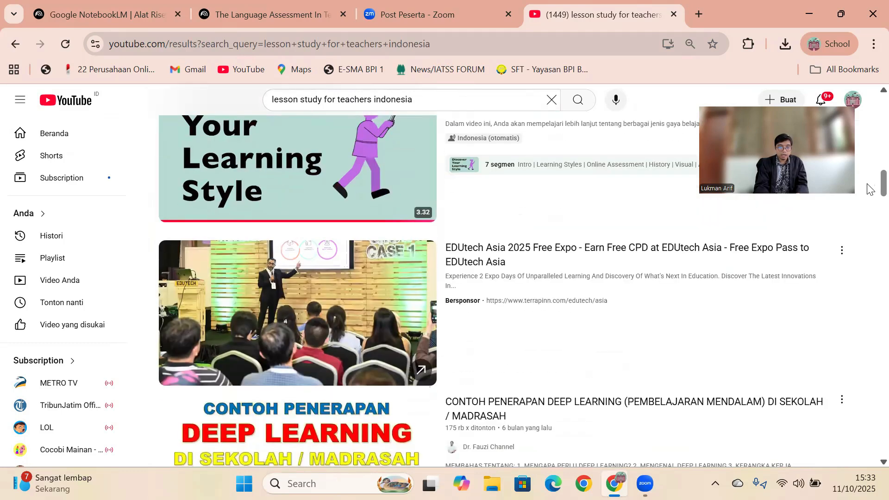
{"action": "scroll", "coordinate": [870, 189], "scroll_direction": "up", "scroll_amount": 6}
{"action": "scroll", "coordinate": [870, 103], "scroll_direction": "up", "scroll_amount": 5}
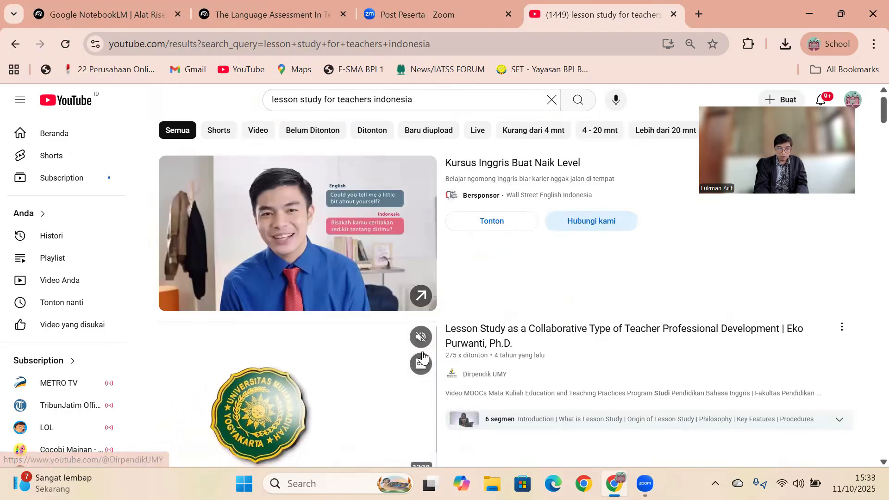
{"action": "left_click", "coordinate": [337, 367]}
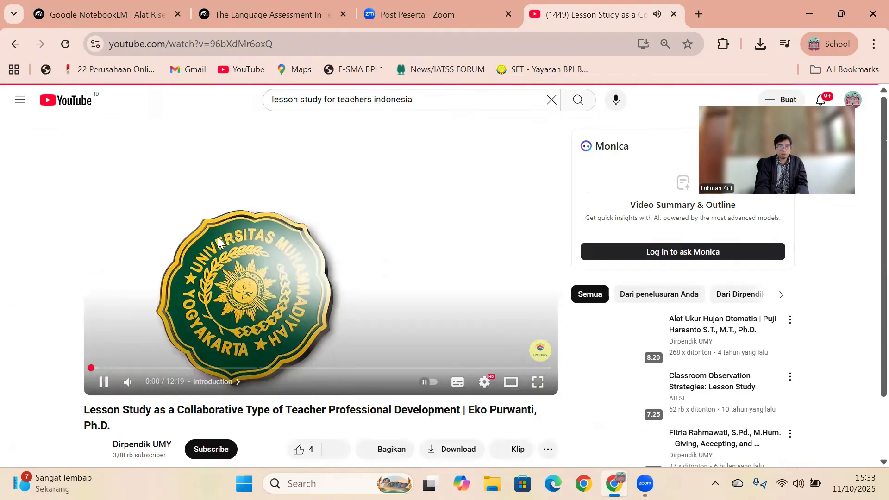
{"action": "left_click", "coordinate": [217, 237]}
- Copy the YouTube video's web address and insert it into the notebook as a YouTube source
{"action": "left_click", "coordinate": [201, 43]}
{"action": "key", "text": "ctrl+c"}
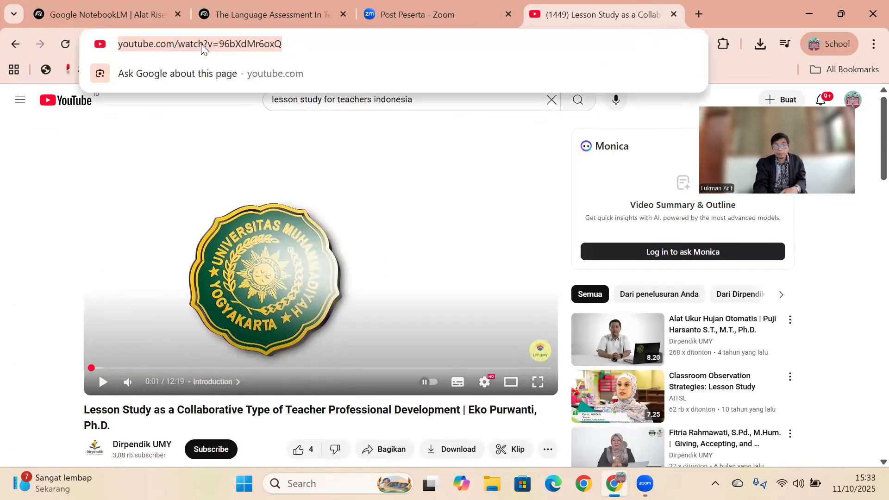
{"action": "left_click", "coordinate": [129, 8]}
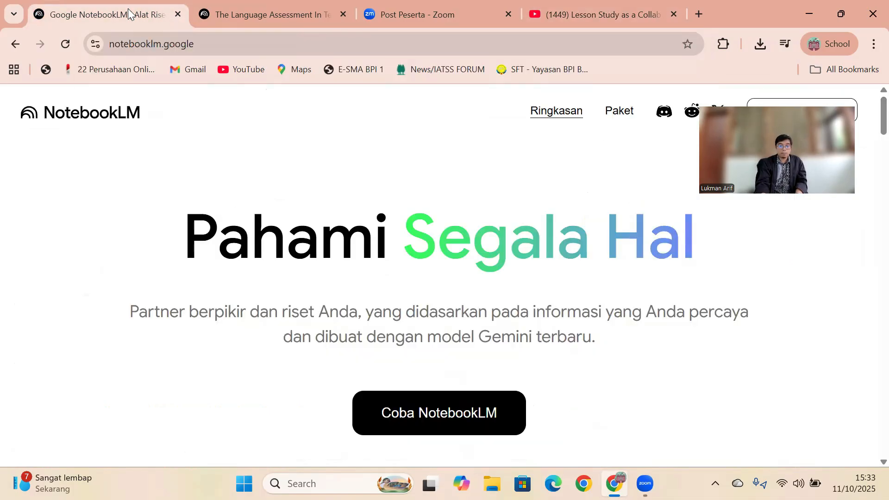
{"action": "left_click", "coordinate": [234, 15]}
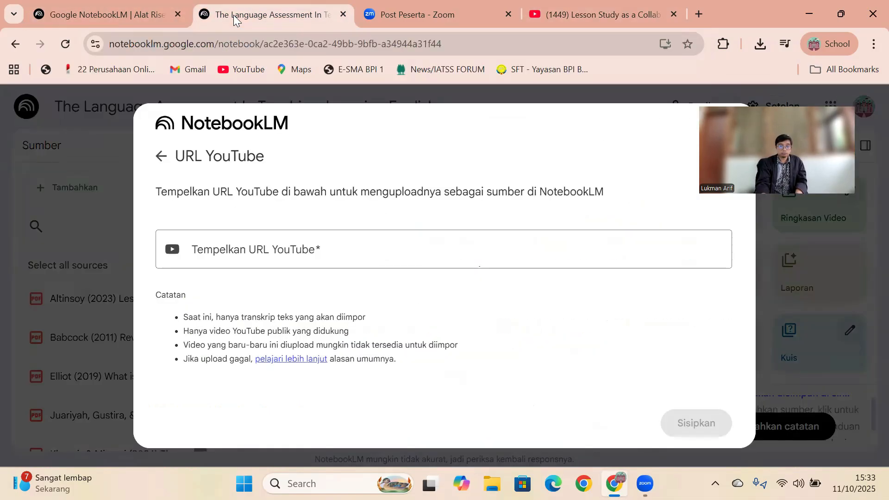
{"action": "left_click", "coordinate": [273, 246]}
{"action": "key", "text": "ctrl+v"}
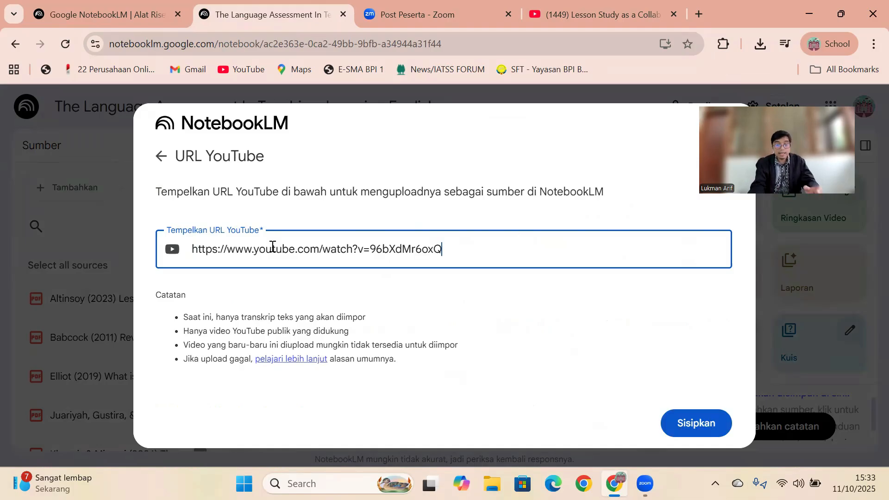
{"action": "left_click", "coordinate": [710, 432]}
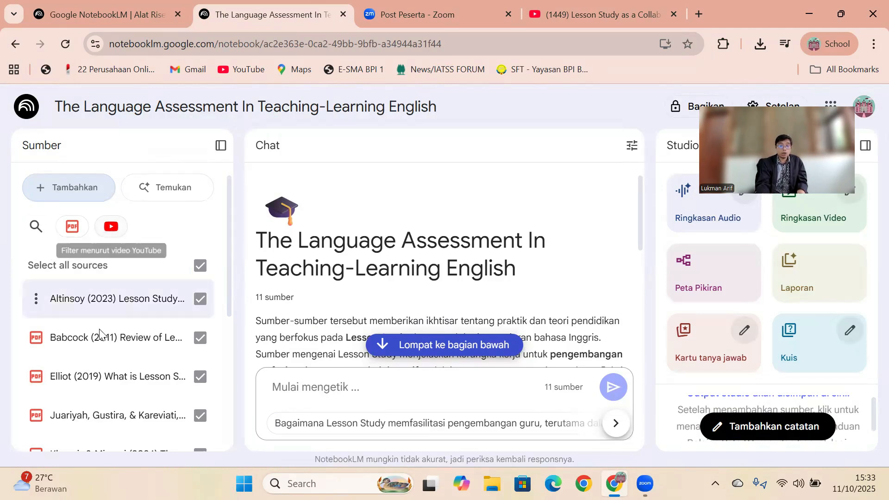
- Examine the available source types and the source limit in the add-source window, and close it
{"action": "left_click", "coordinate": [74, 186]}
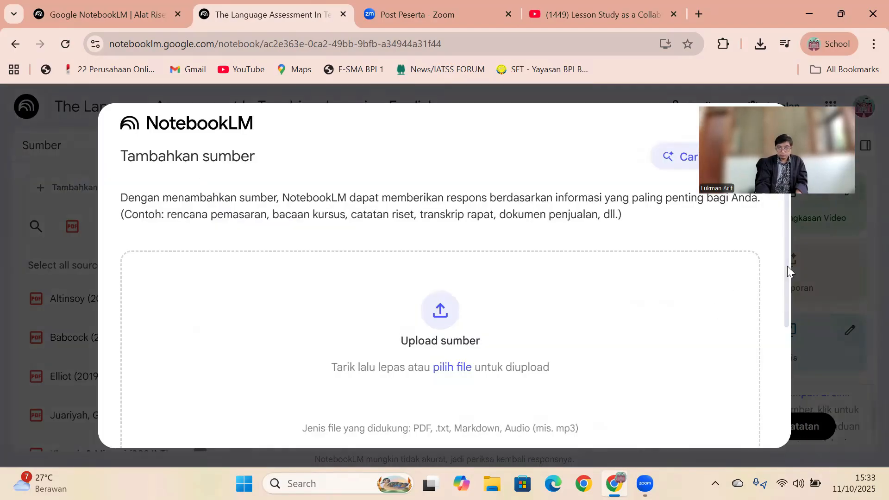
{"action": "scroll", "coordinate": [787, 266], "scroll_direction": "down", "scroll_amount": 4}
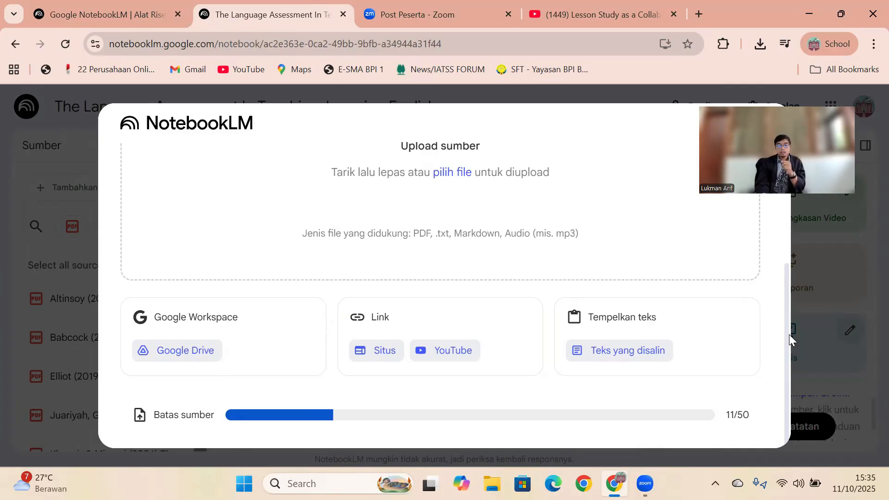
{"action": "scroll", "coordinate": [789, 334], "scroll_direction": "up", "scroll_amount": 4}
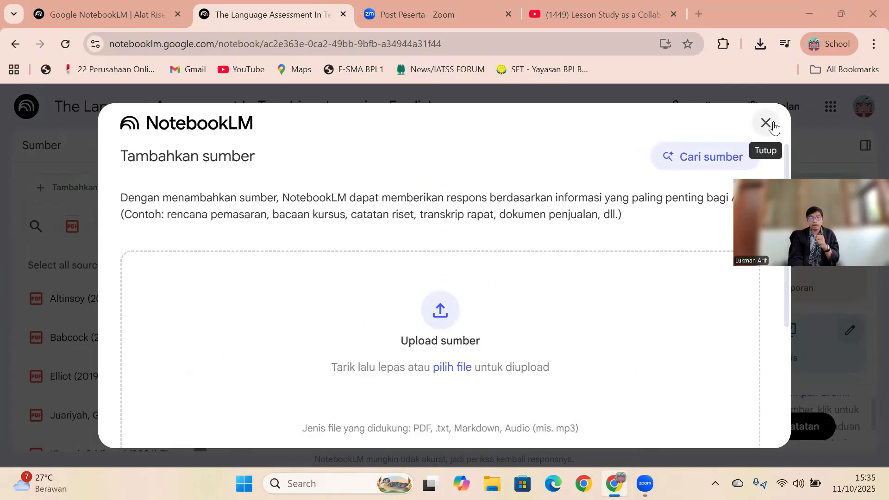
{"action": "scroll", "coordinate": [775, 308], "scroll_direction": "down", "scroll_amount": 4}
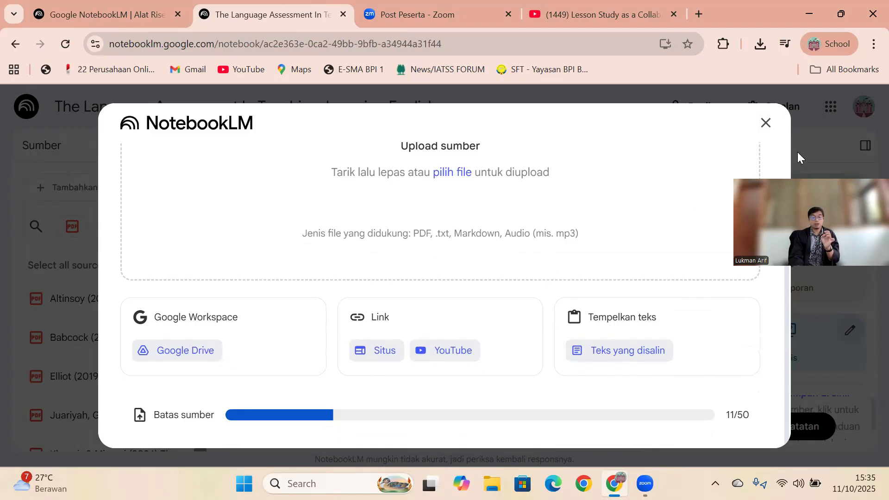
{"action": "scroll", "coordinate": [797, 152], "scroll_direction": "up", "scroll_amount": 5}
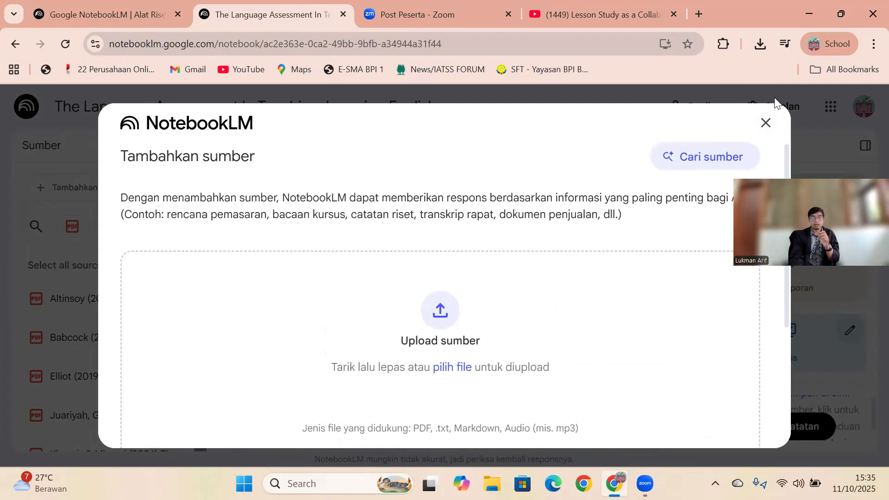
{"action": "left_click", "coordinate": [764, 123]}
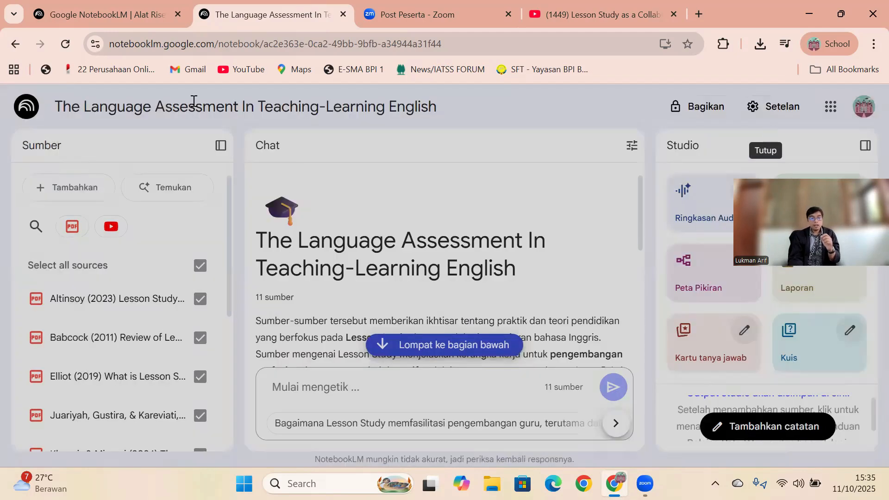
- Search the web for further sources on "Lesson Study" with the notebook's source finder
{"action": "left_click", "coordinate": [86, 188]}
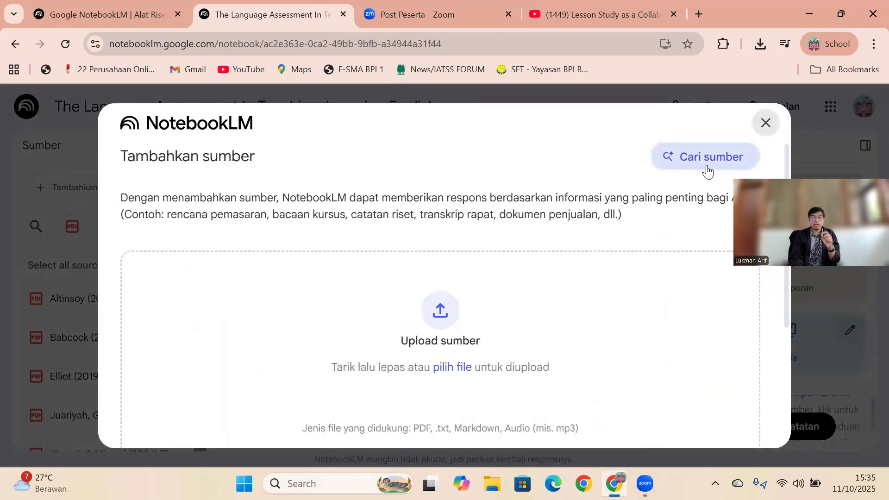
{"action": "left_click", "coordinate": [708, 171]}
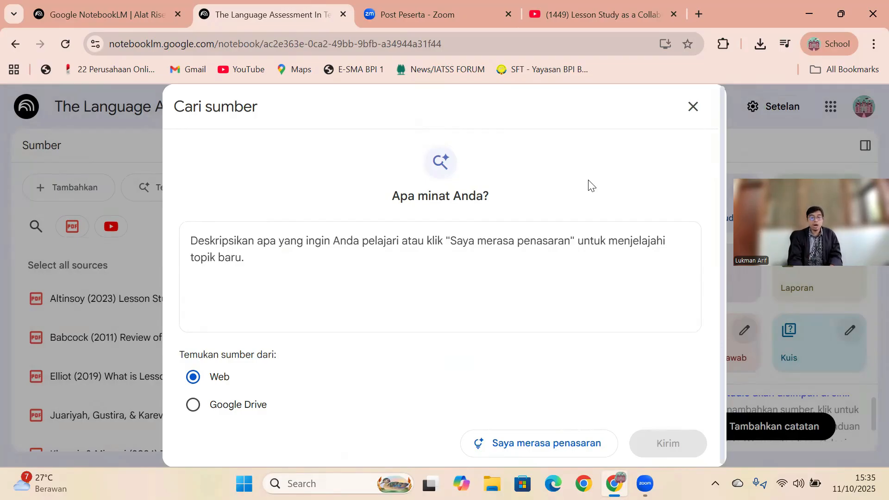
{"action": "left_click", "coordinate": [457, 246]}
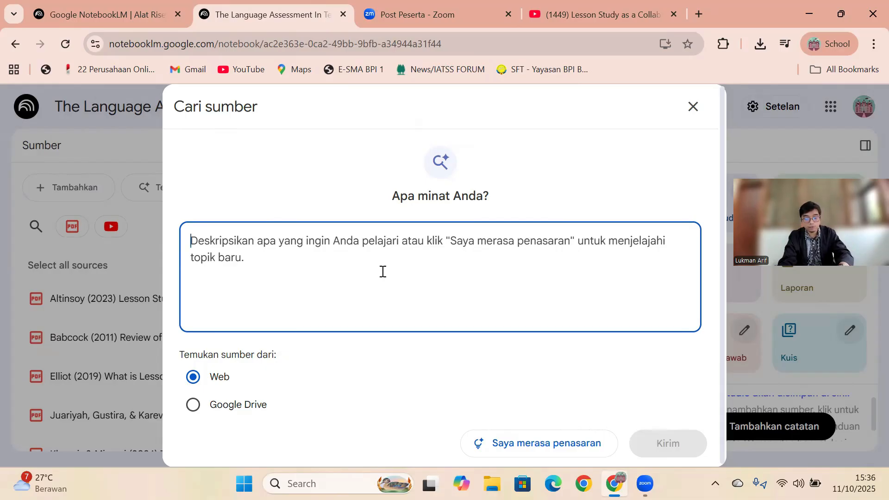
{"action": "type", "text": "Lesson STu"}
{"action": "type", "text": "y"}
{"action": "key", "text": "BackSpace"}
{"action": "key", "text": "BackSpace"}
{"action": "key", "text": "BackSpace"}
{"action": "type", "text": "tudy"}
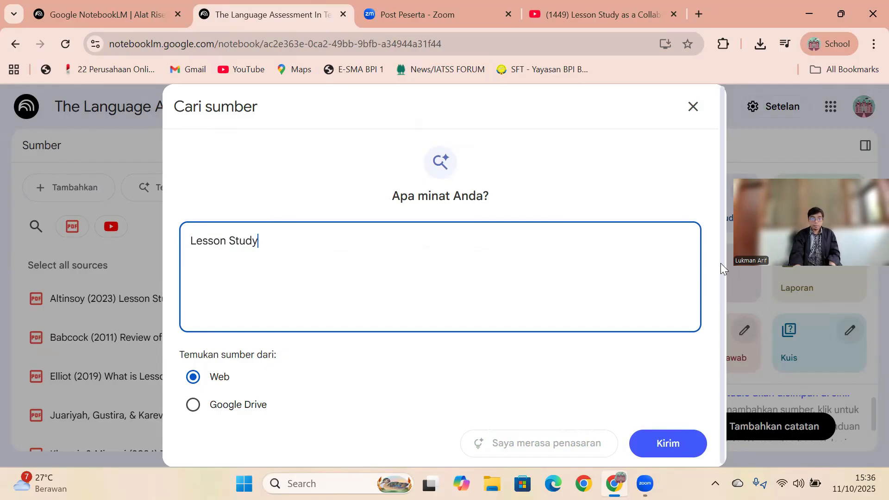
{"action": "left_click", "coordinate": [667, 443]}
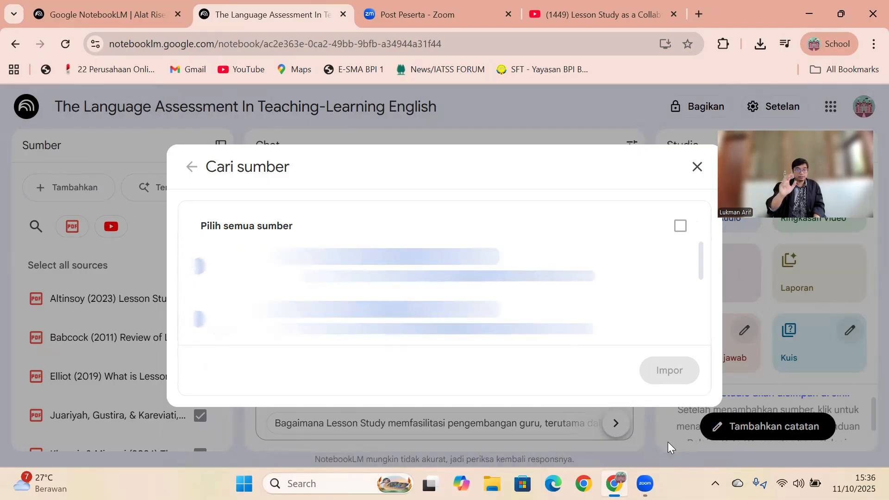
- Look through the suggested lesson study sources and close the source finder without importing any
{"action": "scroll", "coordinate": [704, 294], "scroll_direction": "down", "scroll_amount": 2}
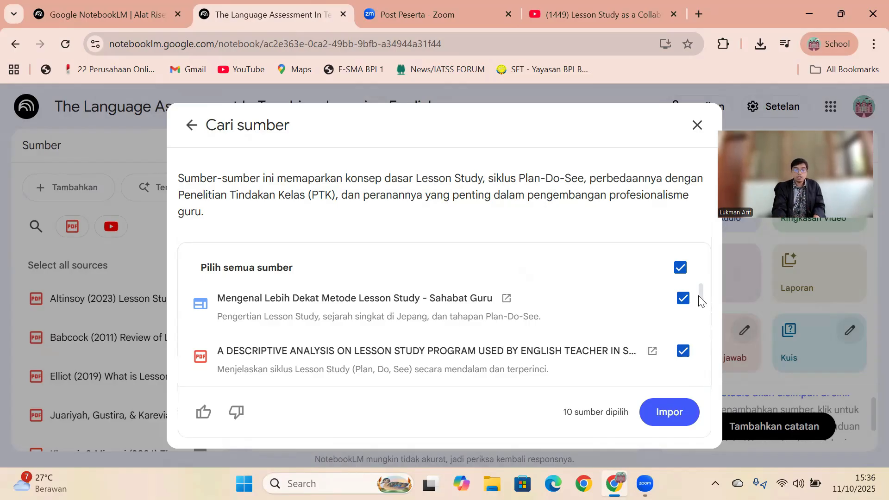
{"action": "left_click_drag", "start_coordinate": [701, 301], "coordinate": [702, 308]}
{"action": "scroll", "coordinate": [702, 319], "scroll_direction": "down", "scroll_amount": 1}
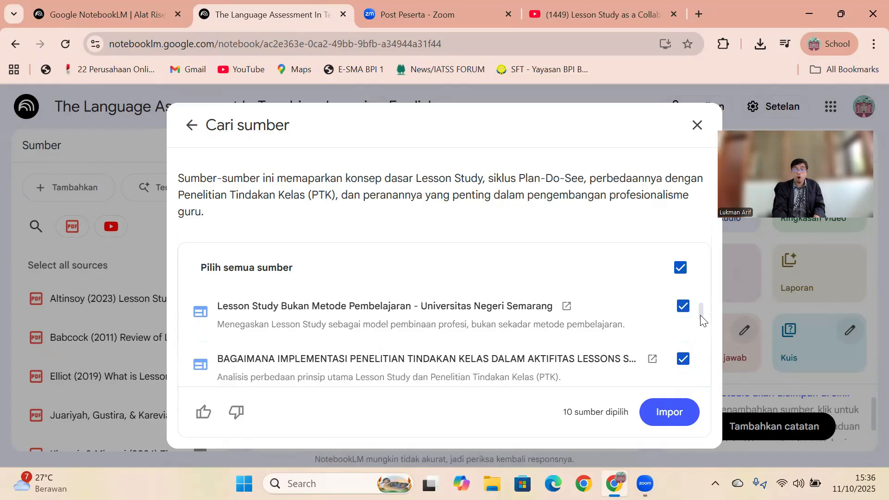
{"action": "left_click_drag", "start_coordinate": [701, 320], "coordinate": [702, 368]}
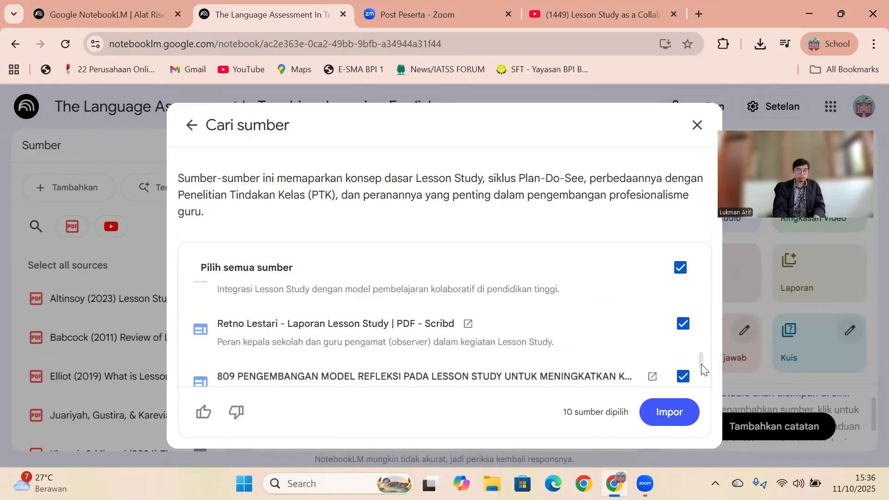
{"action": "left_click_drag", "start_coordinate": [702, 368], "coordinate": [700, 393]}
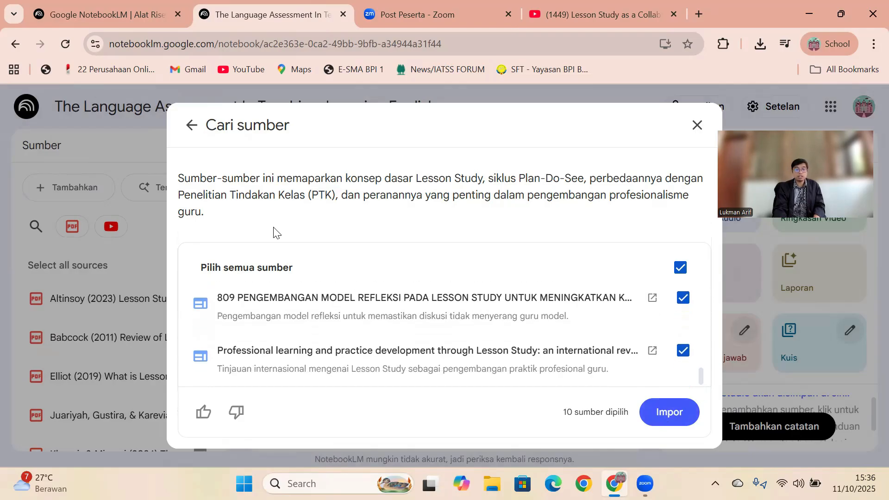
{"action": "left_click", "coordinate": [187, 126]}
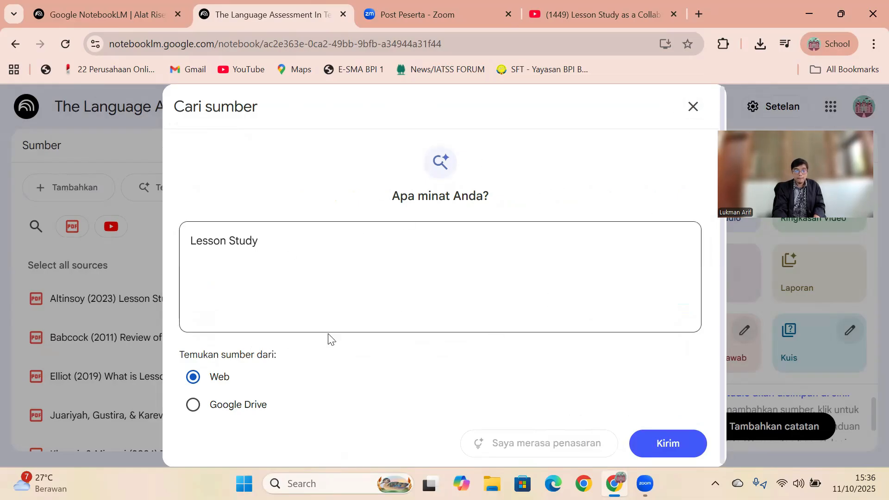
{"action": "left_click", "coordinate": [244, 408]}
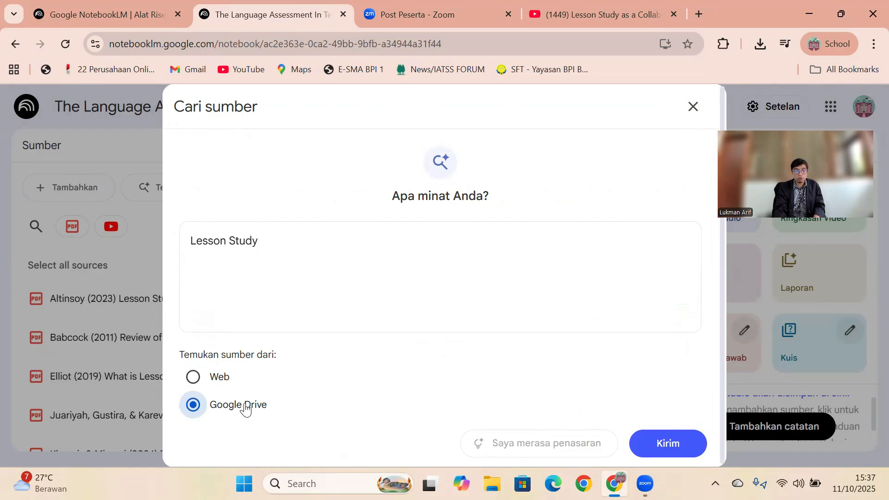
{"action": "left_click", "coordinate": [218, 384]}
{"action": "left_click", "coordinate": [693, 108]}
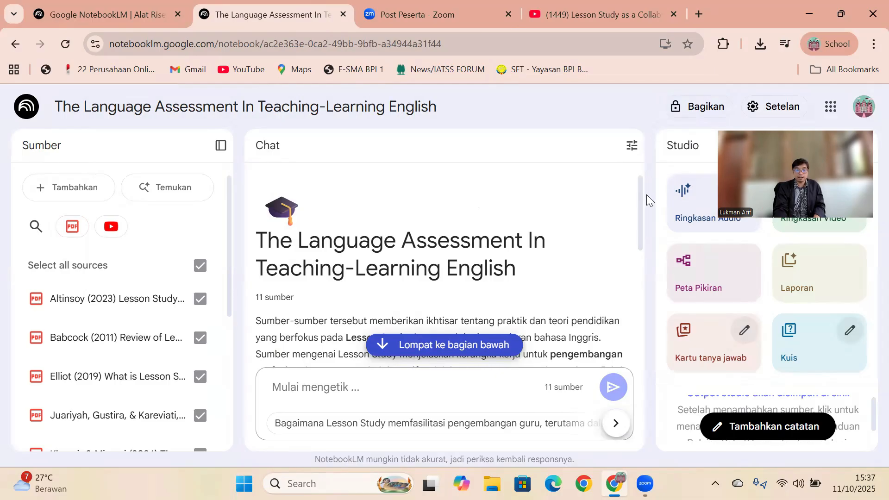
- Deselect all of the notebook's sources and select them all again
{"action": "left_click_drag", "start_coordinate": [794, 172], "coordinate": [583, 133]}
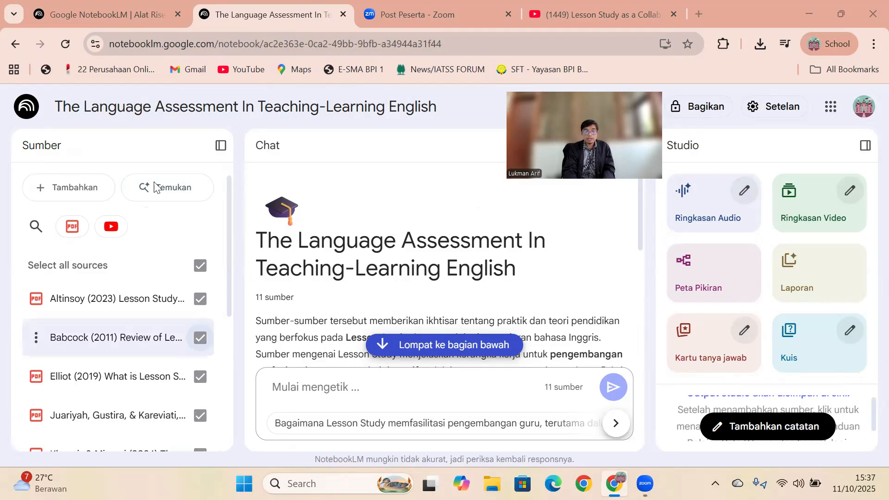
{"action": "left_click_drag", "start_coordinate": [229, 225], "coordinate": [228, 175]}
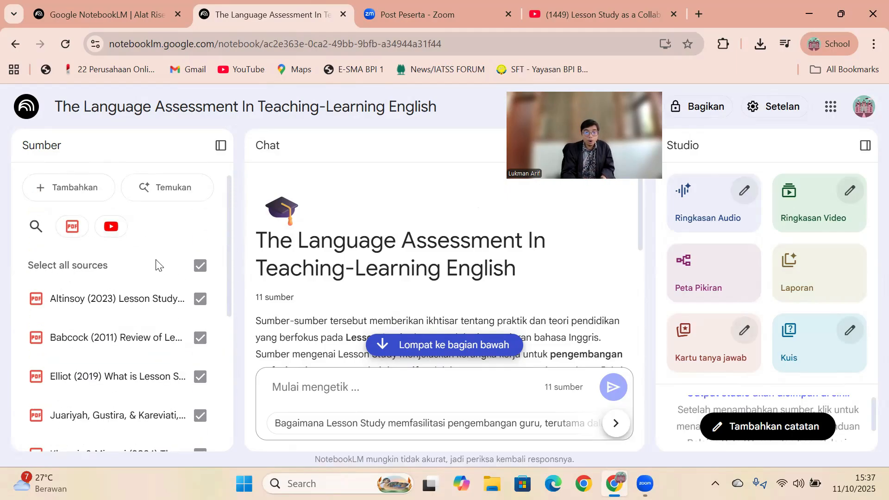
{"action": "left_click", "coordinate": [201, 268]}
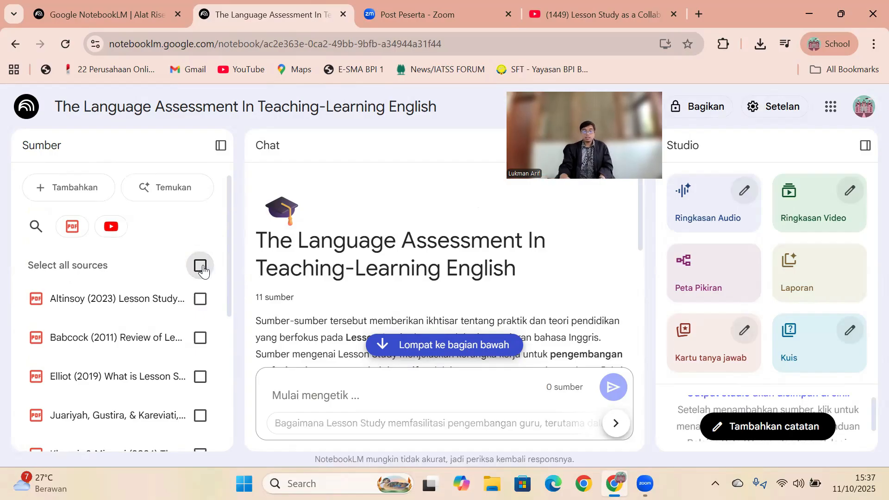
{"action": "left_click", "coordinate": [202, 268]}
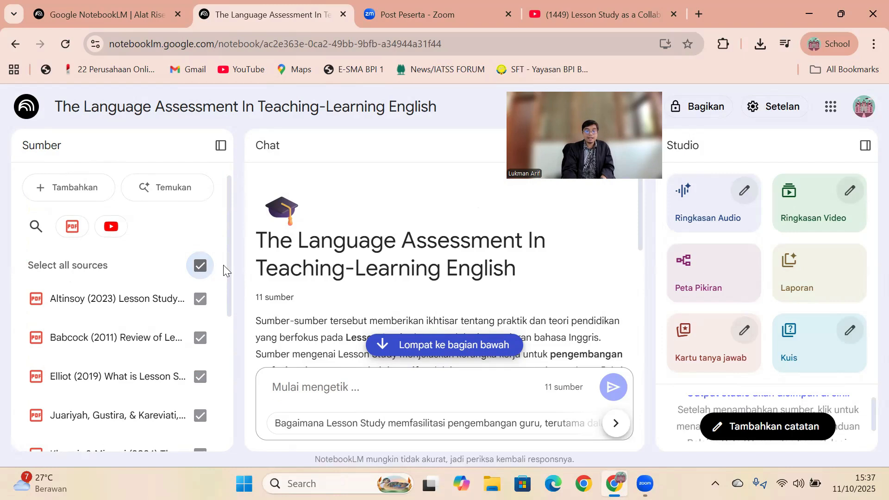
{"action": "mouse_move", "coordinate": [227, 270]}
{"action": "left_mouse_down"}
{"action": "mouse_move", "coordinate": [218, 371]}
{"action": "mouse_move", "coordinate": [227, 263]}
{"action": "left_mouse_up"}
- Limit the selection to the first, third and fourth PDFs plus the YouTube video, and reselect all sources
{"action": "left_click", "coordinate": [202, 267]}
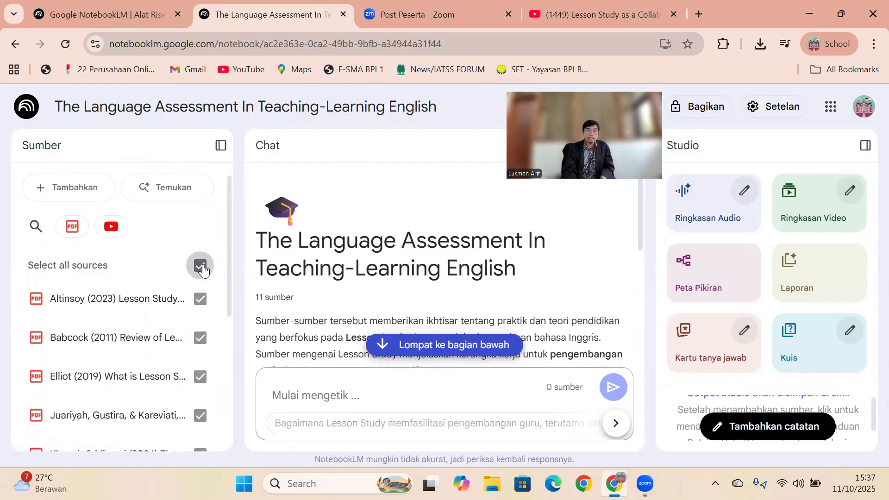
{"action": "left_click", "coordinate": [199, 300]}
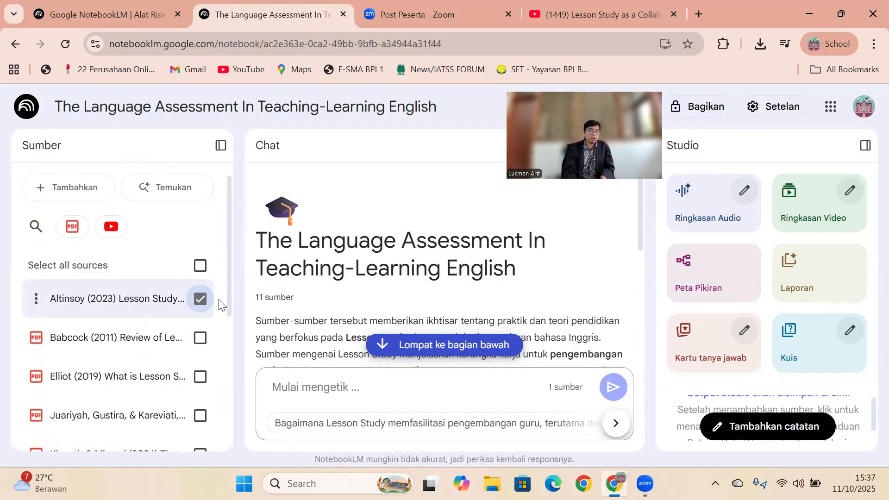
{"action": "left_click_drag", "start_coordinate": [228, 296], "coordinate": [224, 319]}
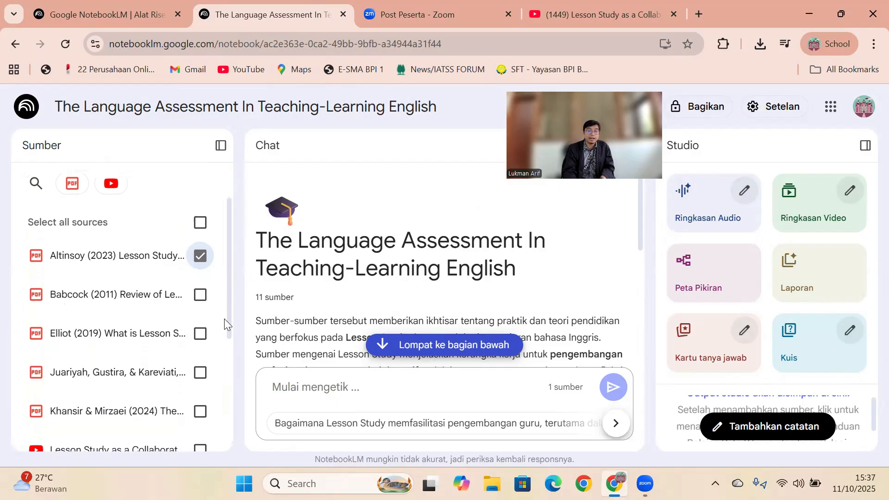
{"action": "left_click", "coordinate": [200, 333]}
{"action": "left_click", "coordinate": [200, 372]}
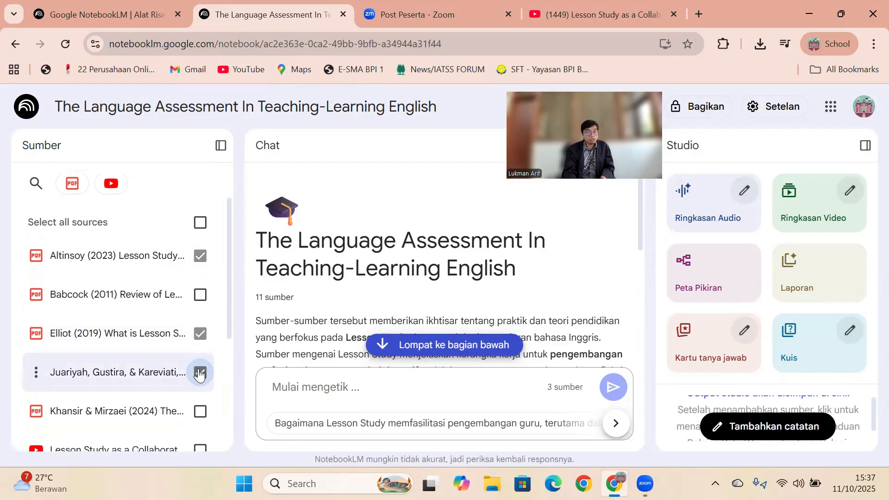
{"action": "left_click", "coordinate": [200, 448]}
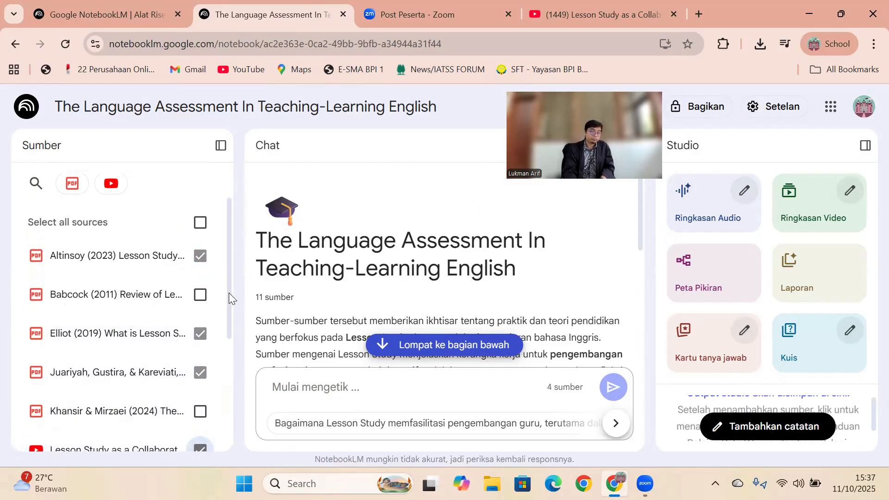
{"action": "left_click_drag", "start_coordinate": [229, 292], "coordinate": [229, 299]}
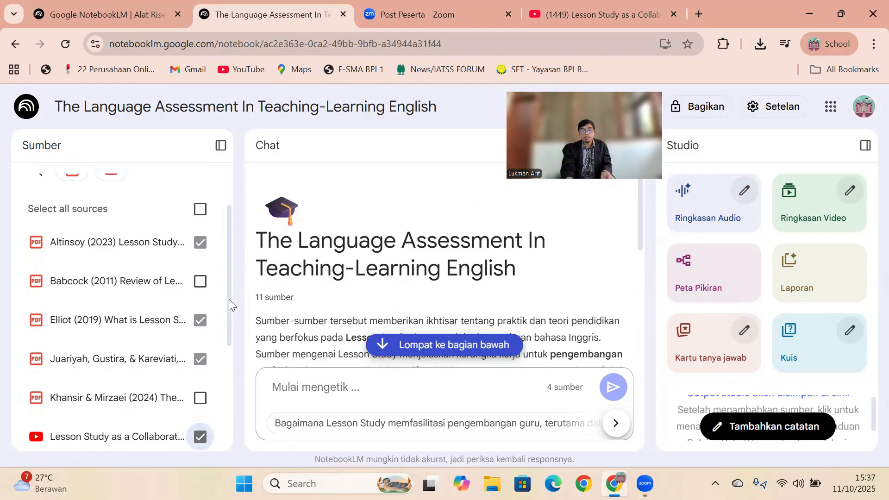
{"action": "left_click", "coordinate": [197, 211]}
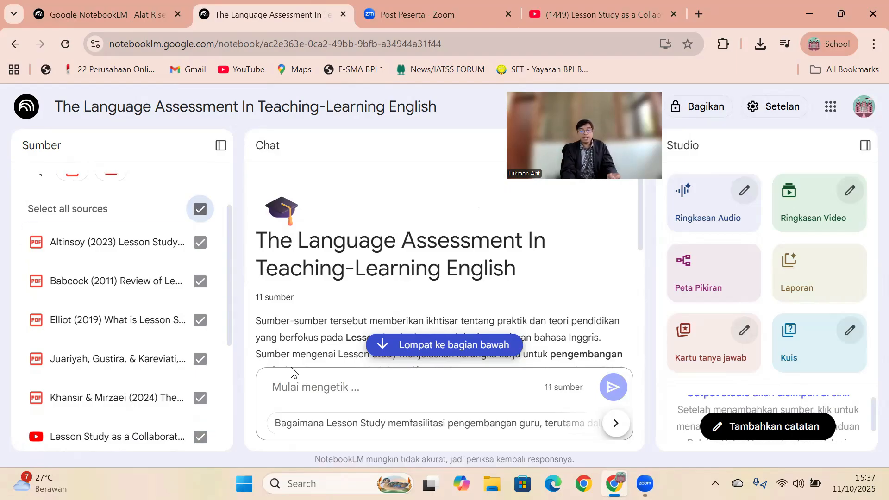
- Start a chat request reading "write down the review study as literature review for my research"
{"action": "left_click", "coordinate": [307, 386]}
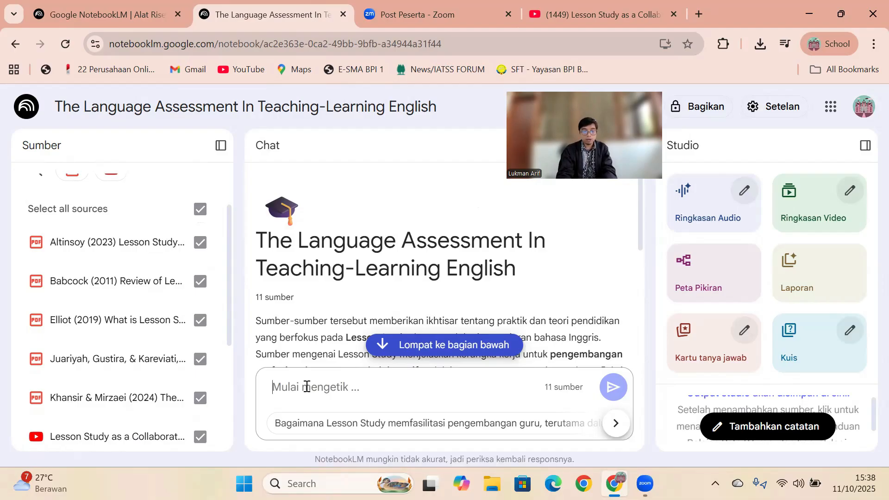
{"action": "type", "text": "write down"}
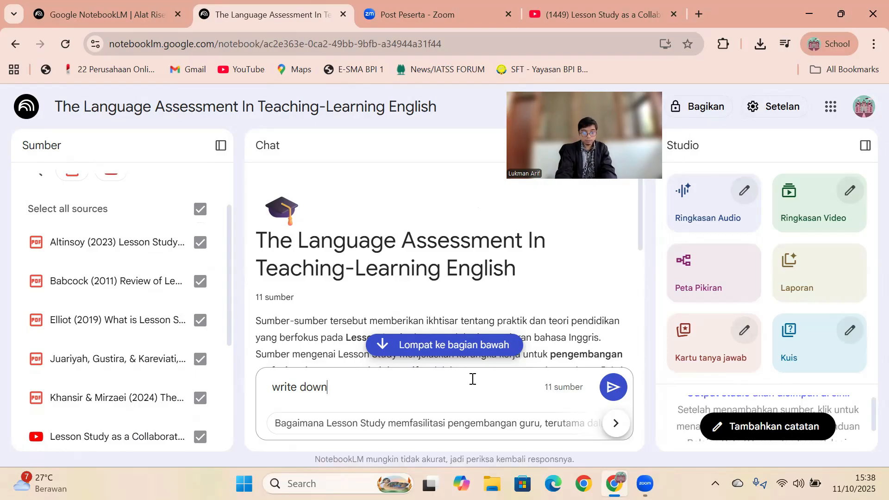
{"action": "type", "text": " the rev"}
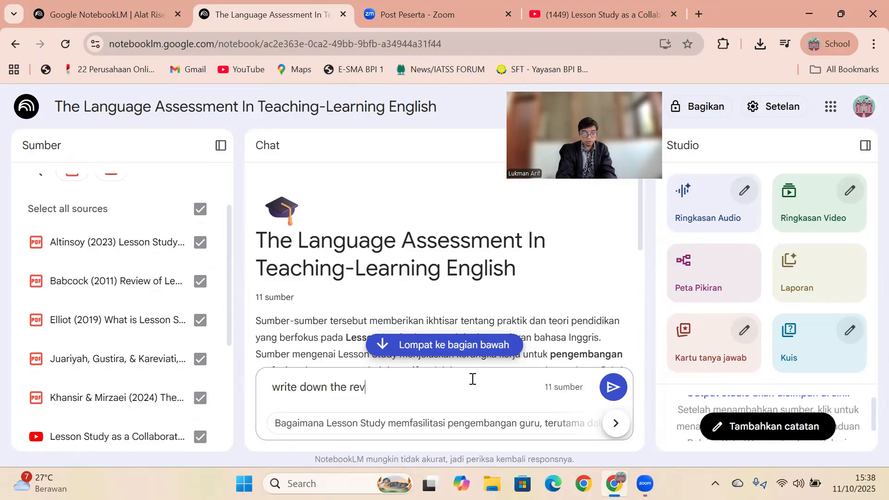
{"action": "type", "text": "iew study as"}
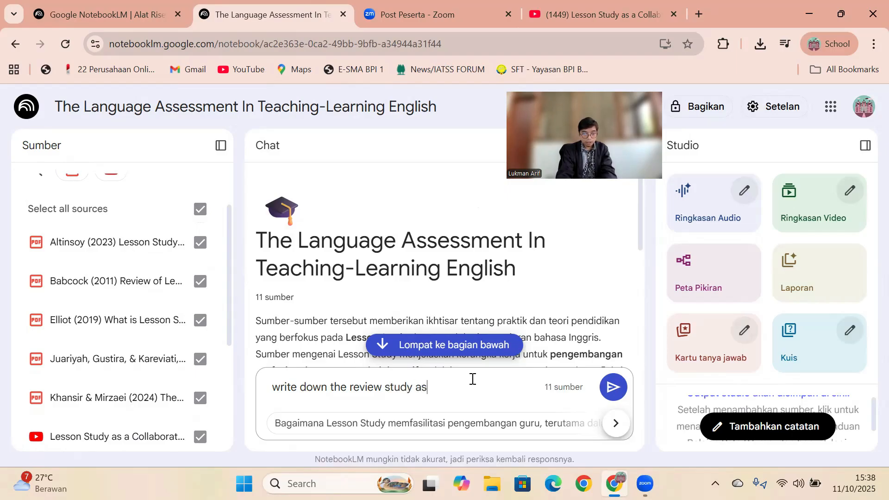
{"action": "type", "text": " literature review for my"}
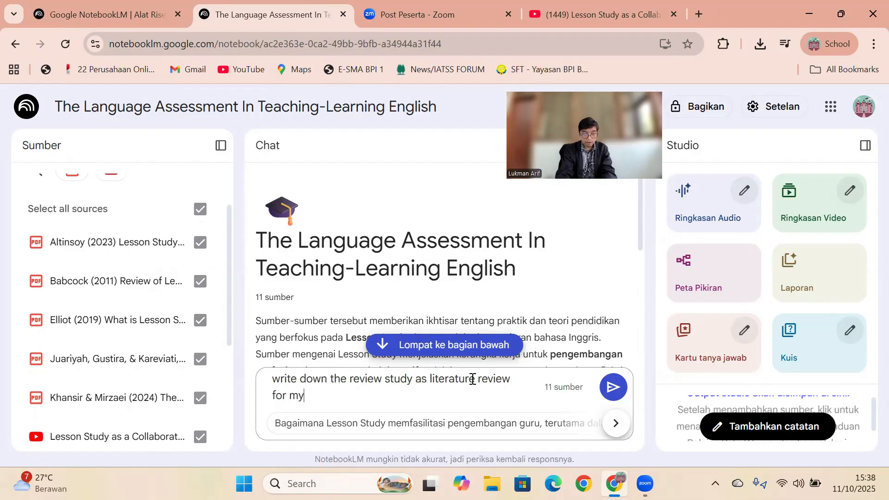
{"action": "type", "text": " research"}
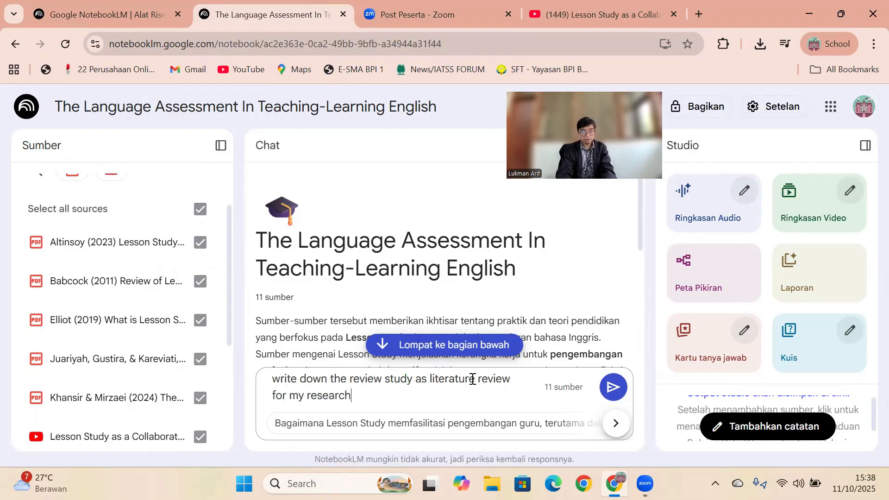
{"action": "type", "text": ". a"}
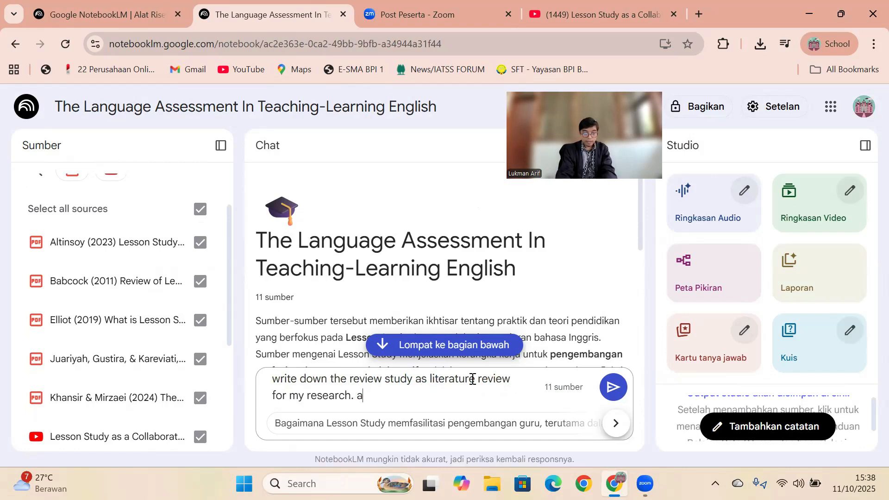
{"action": "type", "text": "dd also the na"}
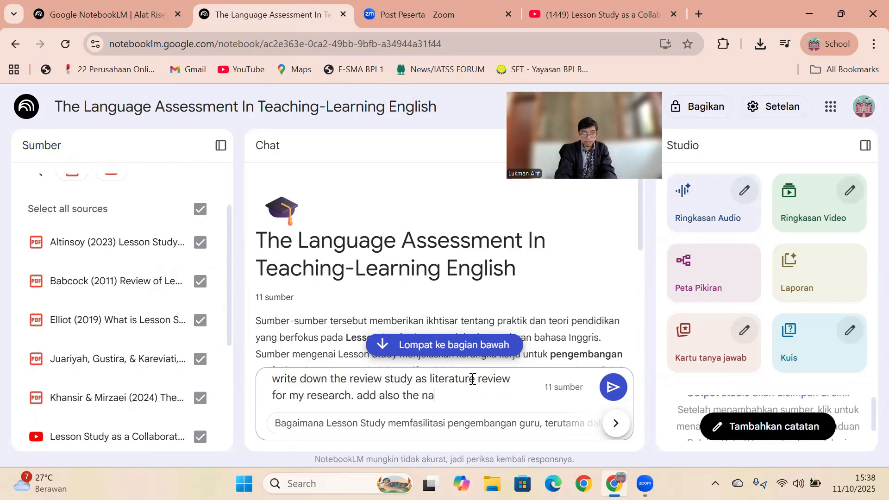
{"action": "type", "text": "me and years"}
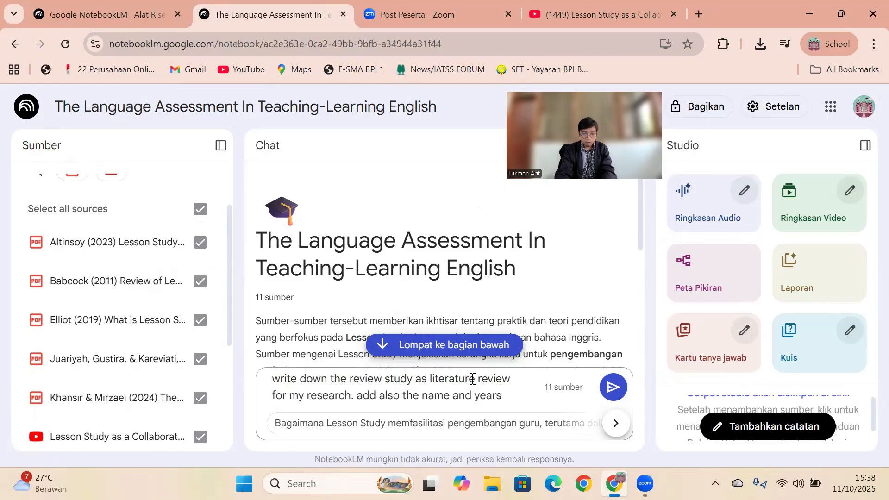
{"action": "type", "text": " when you ci"}
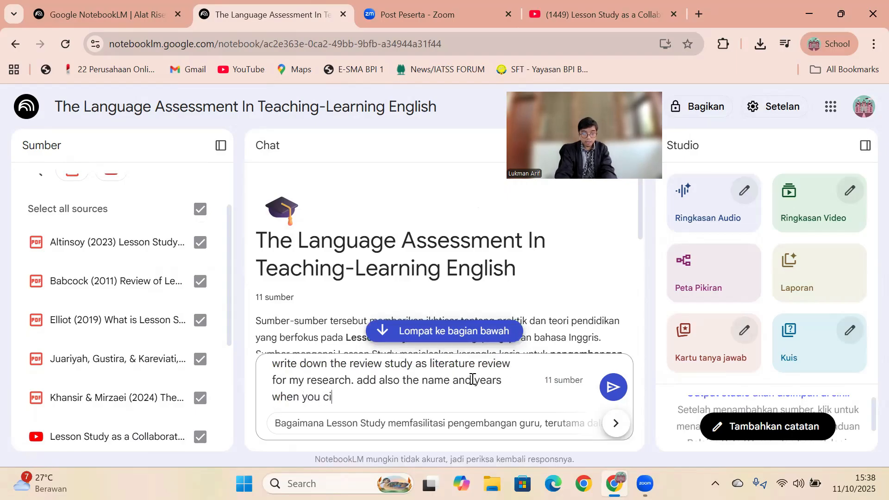
{"action": "type", "text": "te from this sources."}
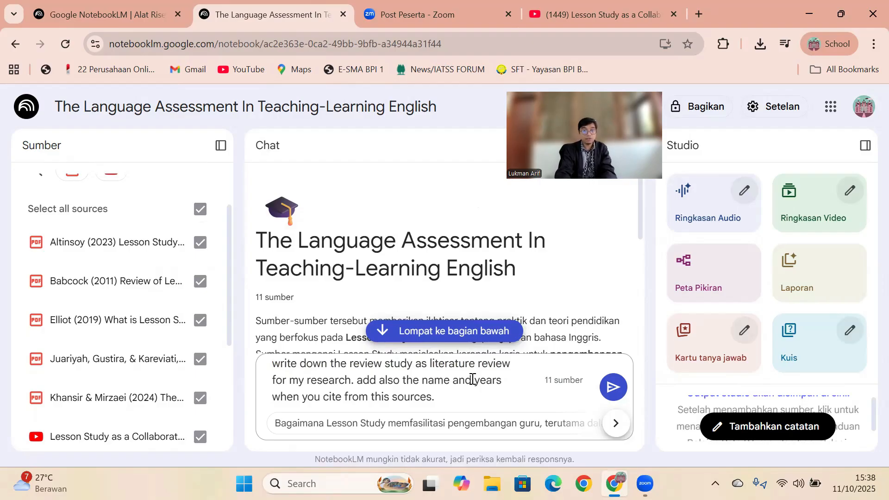
- Finish the chat request with "write down around 15 paragraphs" and send it
{"action": "type", "text": "write "}
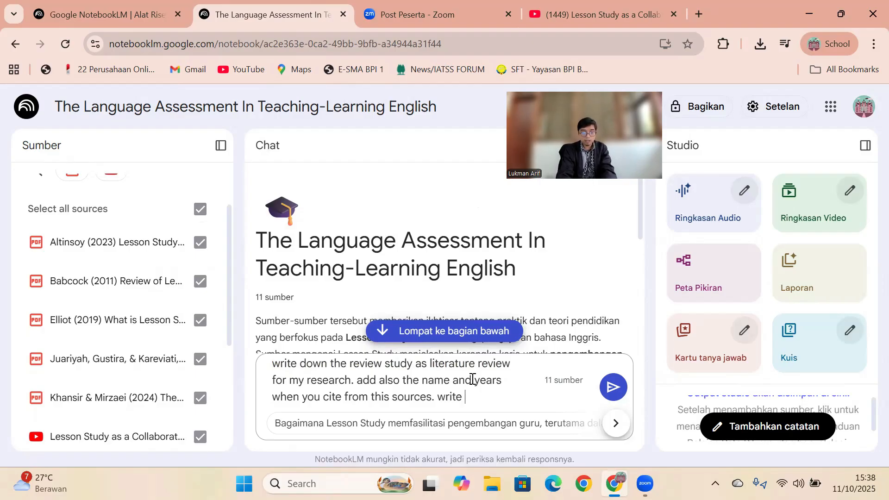
{"action": "type", "text": "down around"}
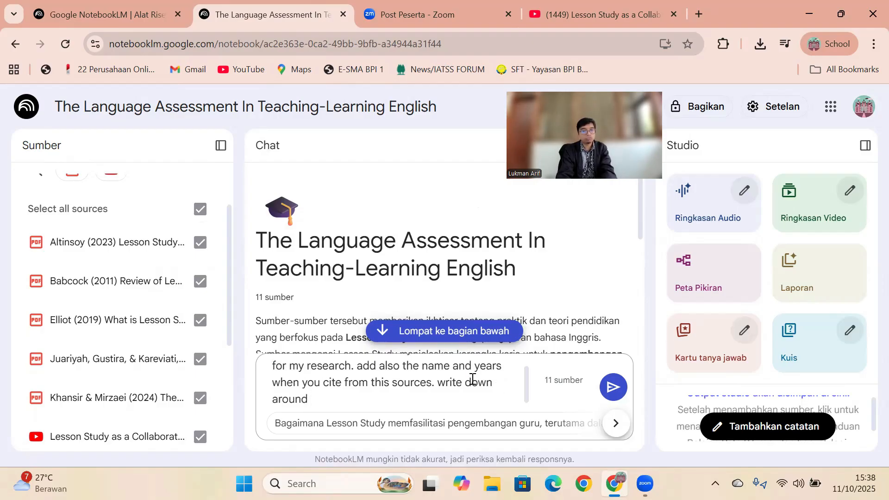
{"action": "type", "text": " 15 paragraphs"}
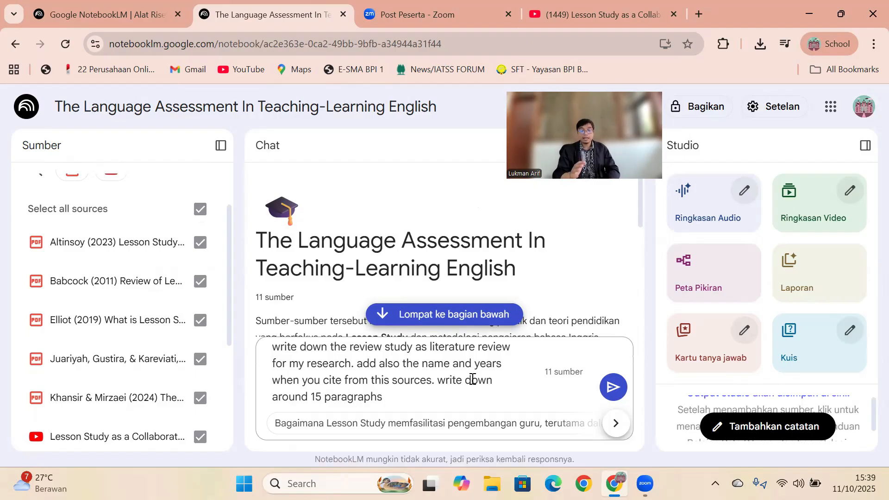
{"action": "left_click", "coordinate": [613, 387]}
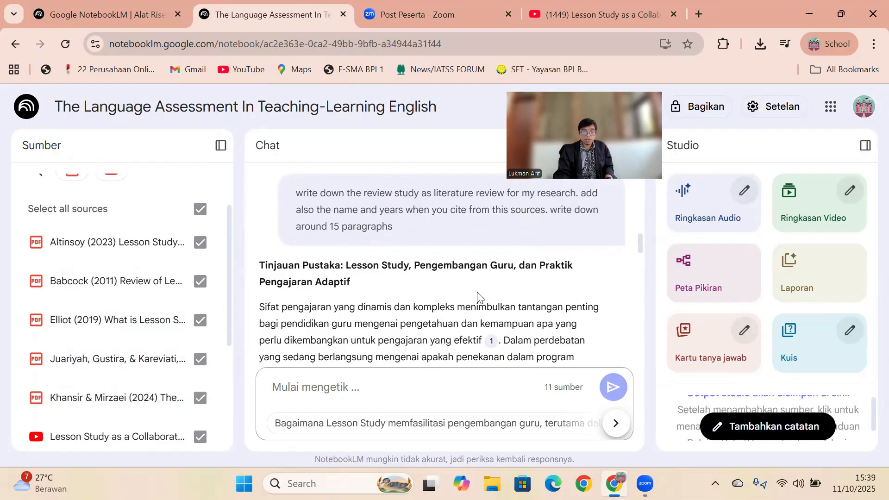
- Set the notebook's output language to English and save the setting
{"action": "scroll", "coordinate": [643, 241], "scroll_direction": "down", "scroll_amount": 5}
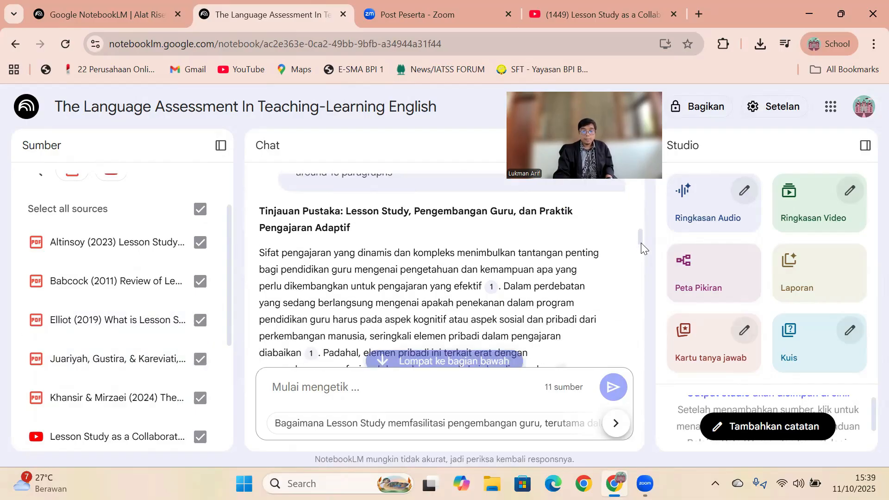
{"action": "scroll", "coordinate": [642, 246], "scroll_direction": "up", "scroll_amount": 6}
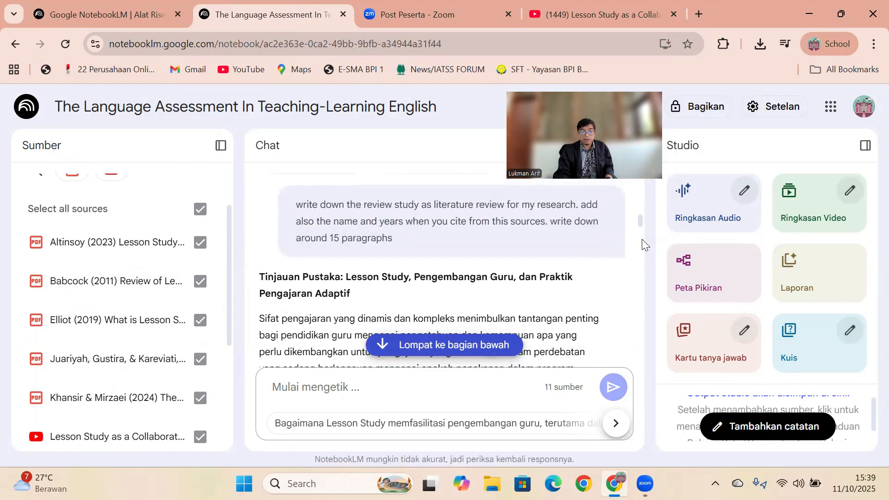
{"action": "scroll", "coordinate": [641, 240], "scroll_direction": "down", "scroll_amount": 2}
{"action": "scroll", "coordinate": [641, 247], "scroll_direction": "down", "scroll_amount": 1}
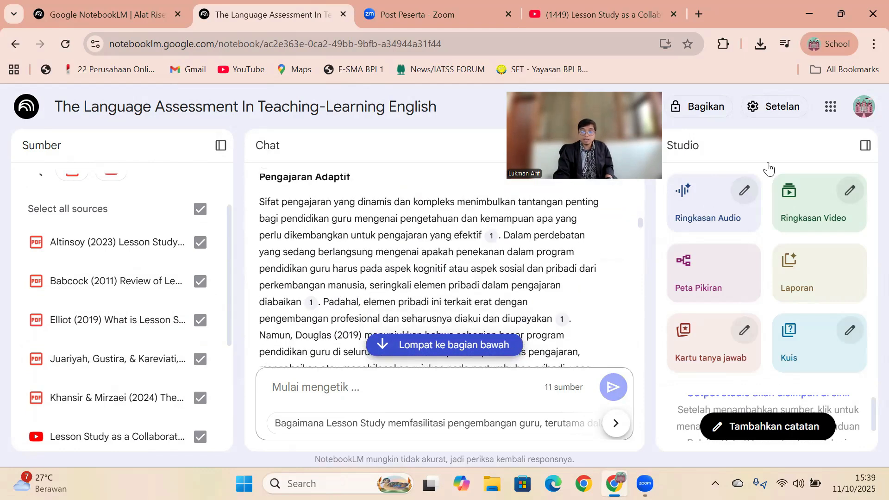
{"action": "left_click", "coordinate": [773, 112]}
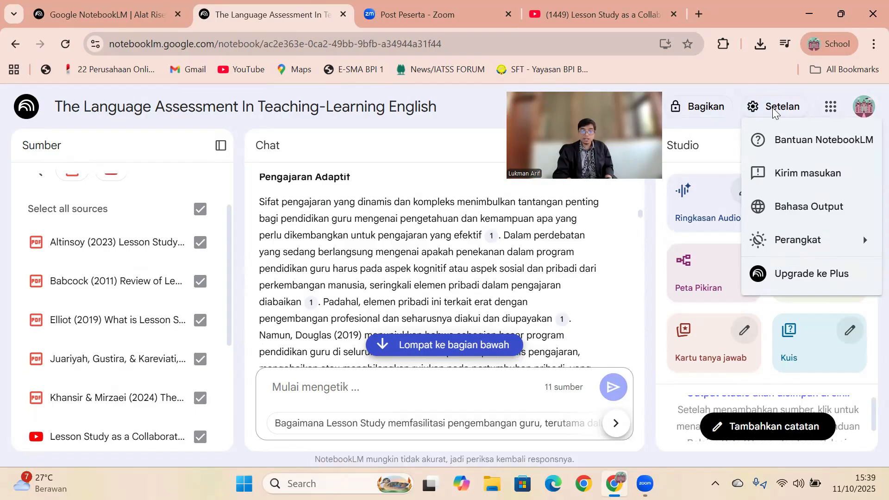
{"action": "left_click", "coordinate": [761, 108]}
{"action": "left_click", "coordinate": [761, 107]}
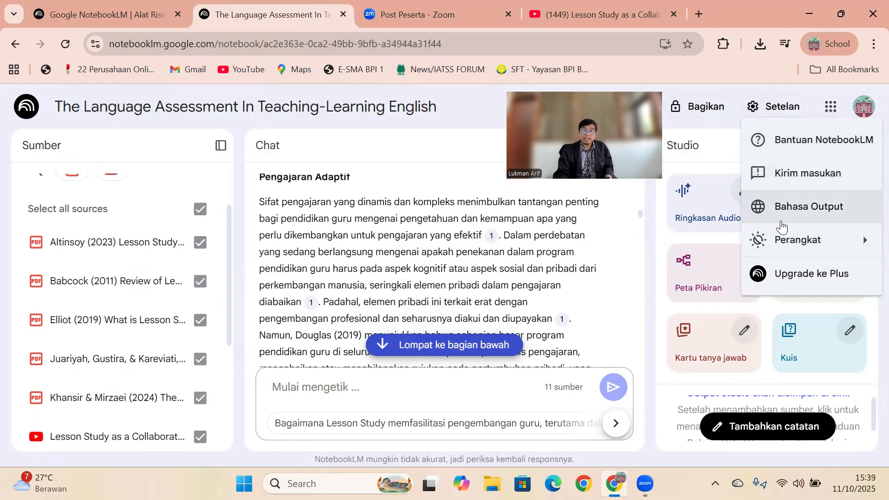
{"action": "left_click", "coordinate": [780, 225]}
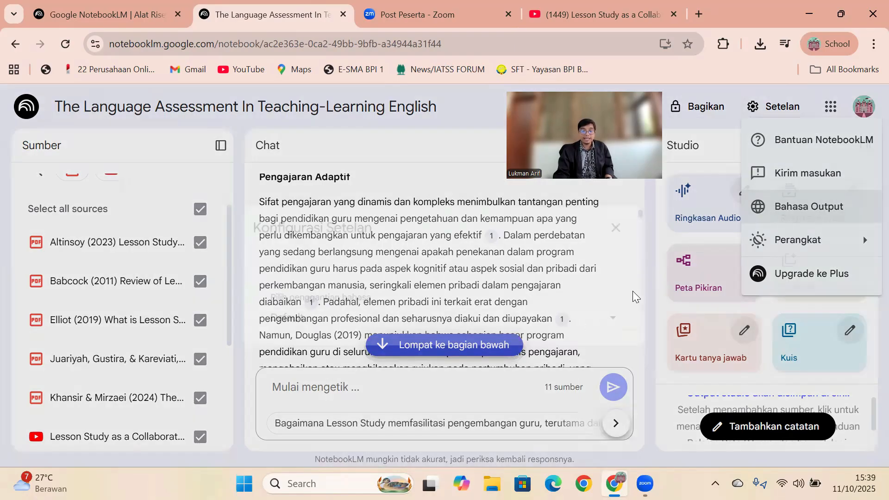
{"action": "scroll", "coordinate": [664, 253], "scroll_direction": "down", "scroll_amount": 2}
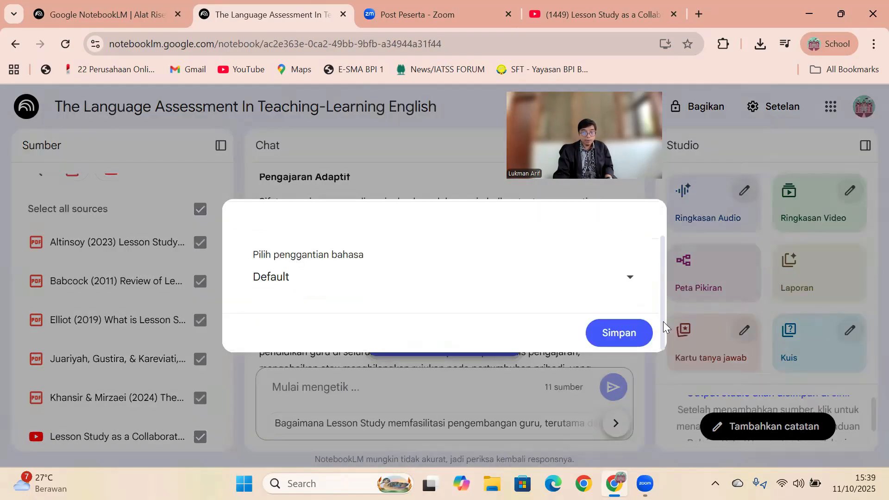
{"action": "left_click", "coordinate": [631, 287]}
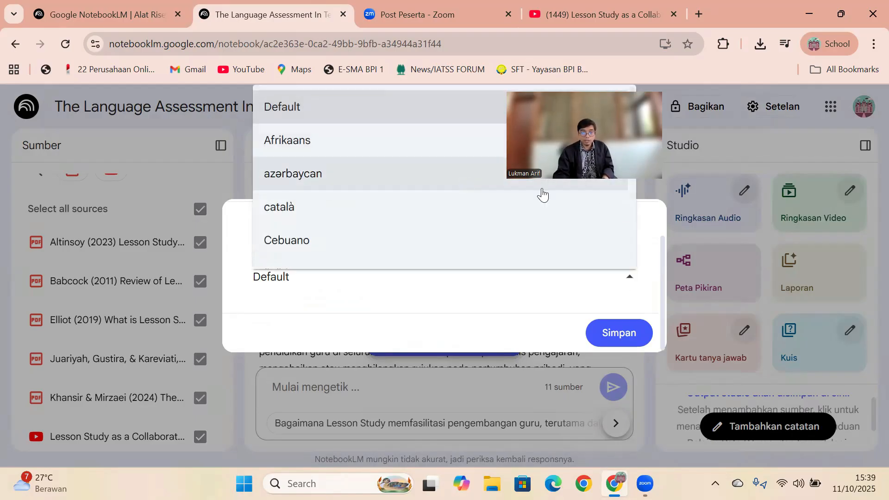
{"action": "scroll", "coordinate": [634, 101], "scroll_direction": "down", "scroll_amount": 3}
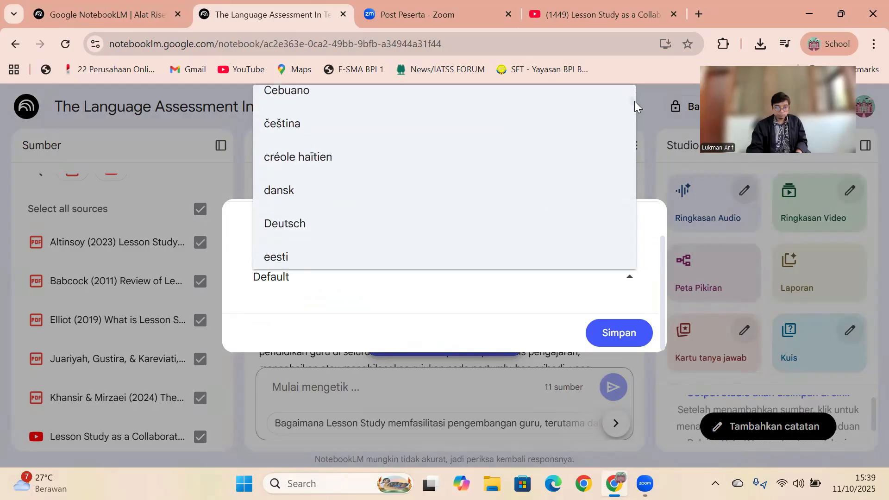
{"action": "scroll", "coordinate": [636, 107], "scroll_direction": "down", "scroll_amount": 3}
{"action": "left_click", "coordinate": [562, 112]}
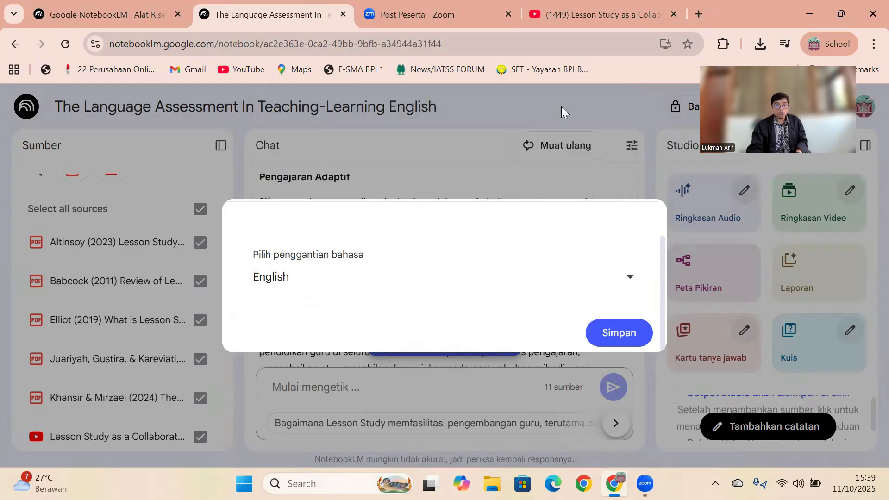
{"action": "left_click", "coordinate": [626, 334]}
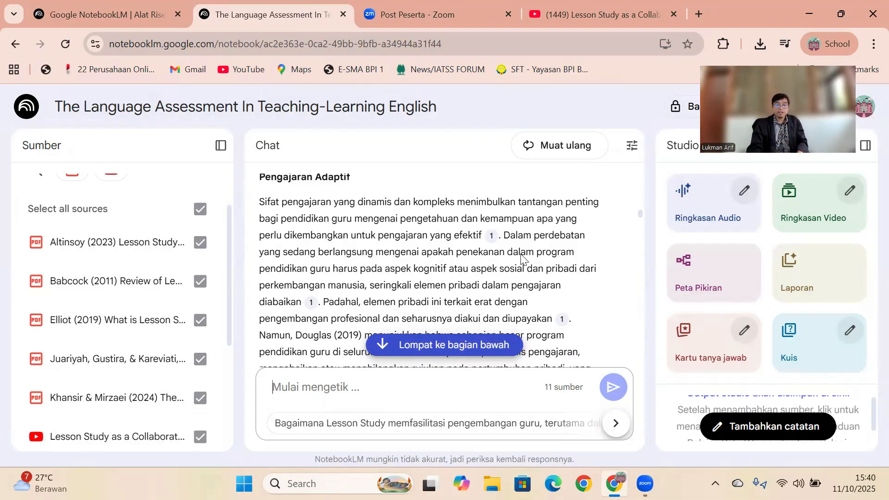
- Read through the generated literature review, examine its author-year citations, and return to the notebook summary at the start of the chat
{"action": "mouse_move", "coordinate": [641, 215]}
{"action": "left_mouse_down"}
{"action": "mouse_move", "coordinate": [640, 202]}
{"action": "mouse_move", "coordinate": [642, 212]}
{"action": "left_mouse_up"}
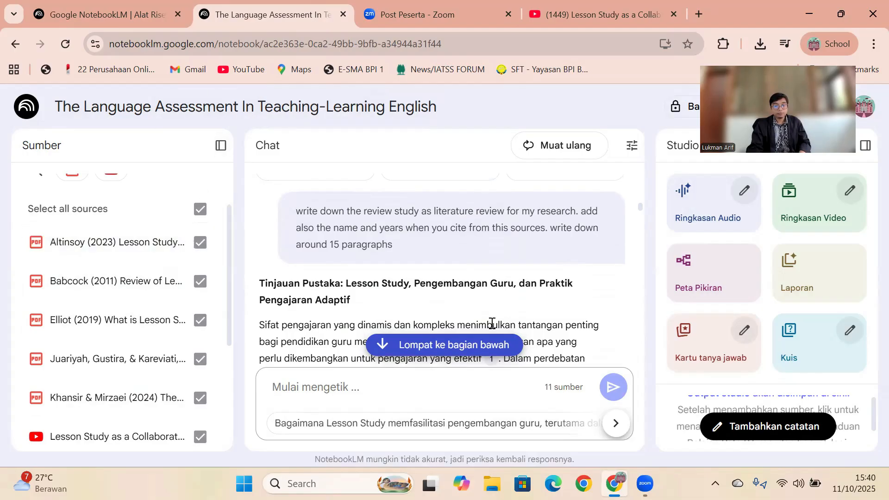
{"action": "left_click_drag", "start_coordinate": [641, 213], "coordinate": [654, 241]}
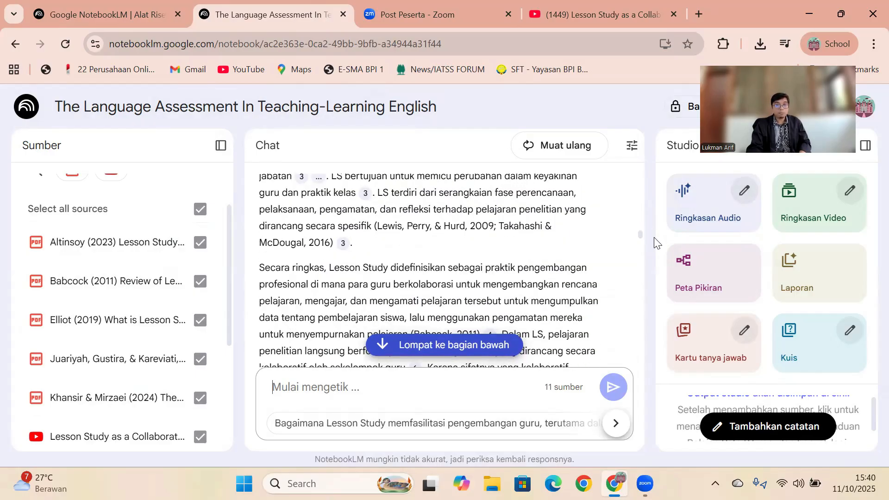
{"action": "left_click_drag", "start_coordinate": [657, 242], "coordinate": [653, 238]}
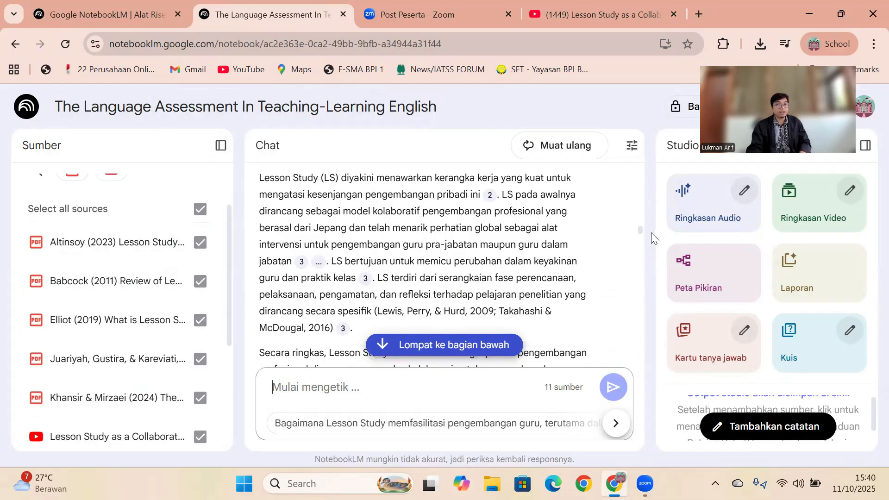
{"action": "scroll", "coordinate": [649, 239], "scroll_direction": "down", "scroll_amount": 3}
{"action": "scroll", "coordinate": [648, 240], "scroll_direction": "down", "scroll_amount": 1}
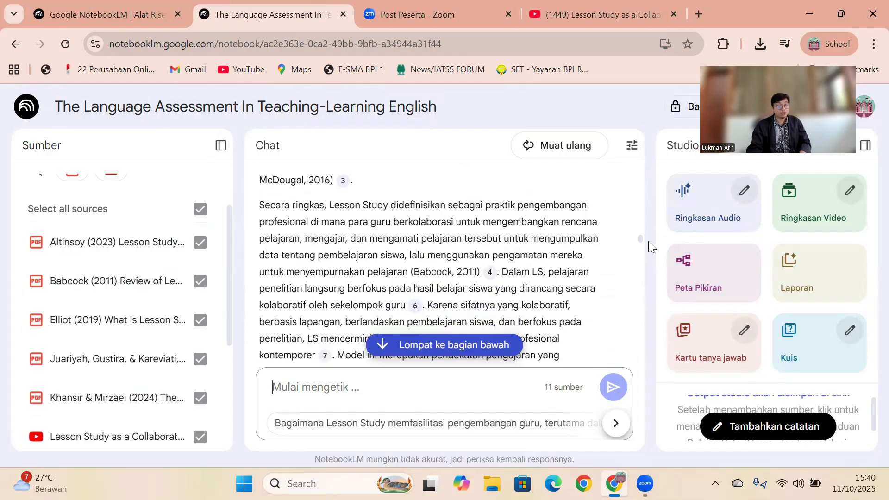
{"action": "scroll", "coordinate": [648, 240], "scroll_direction": "down", "scroll_amount": 1}
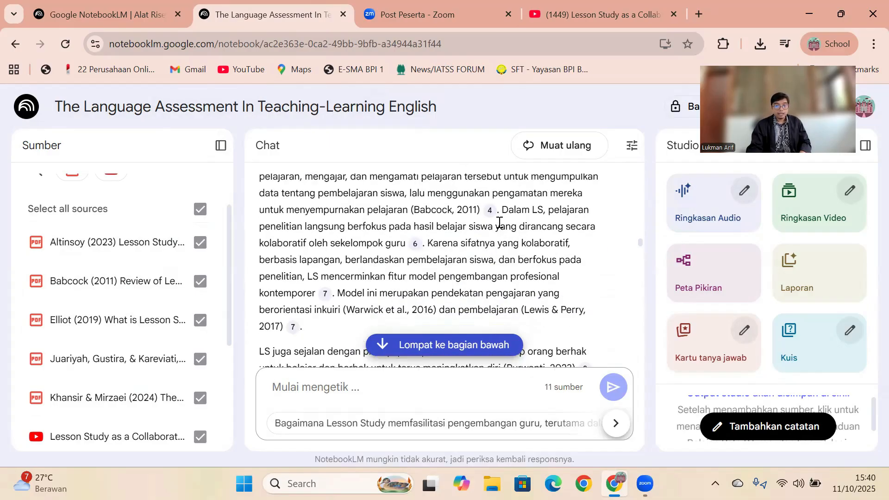
{"action": "left_click_drag", "start_coordinate": [283, 185], "coordinate": [473, 205]}
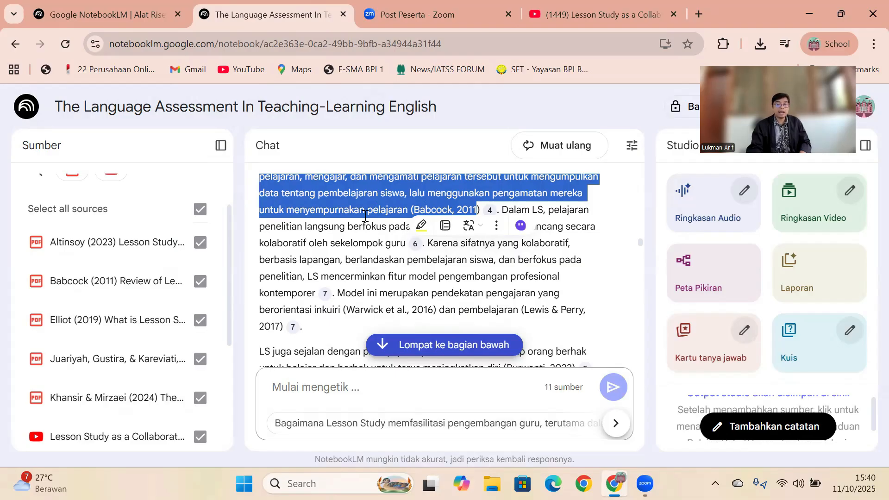
{"action": "left_click", "coordinate": [408, 205]}
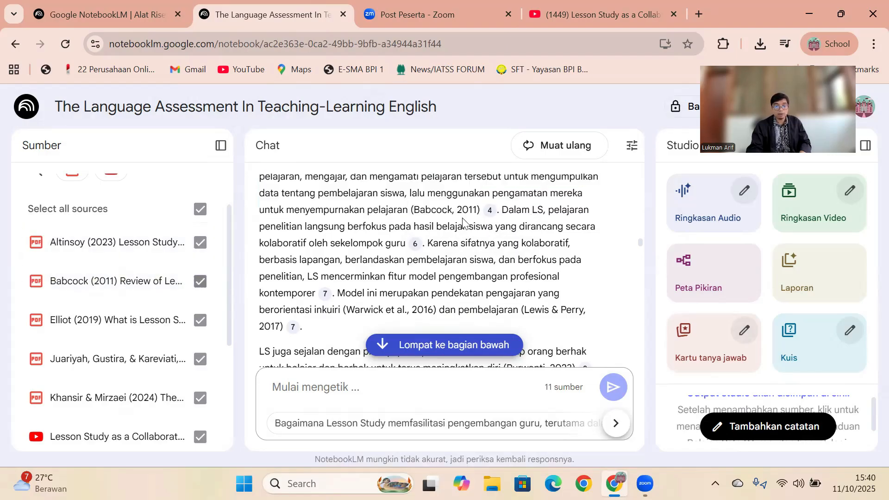
{"action": "left_click_drag", "start_coordinate": [640, 241], "coordinate": [638, 185]}
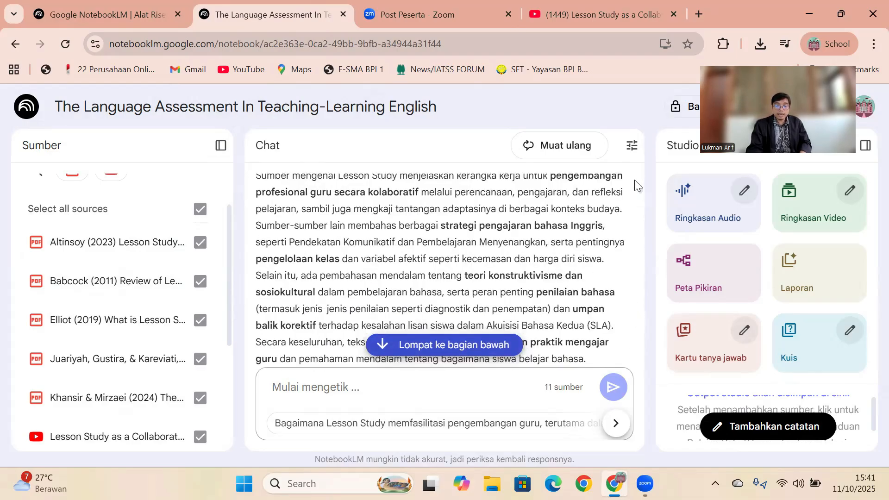
{"action": "scroll", "coordinate": [634, 174], "scroll_direction": "up", "scroll_amount": 4}
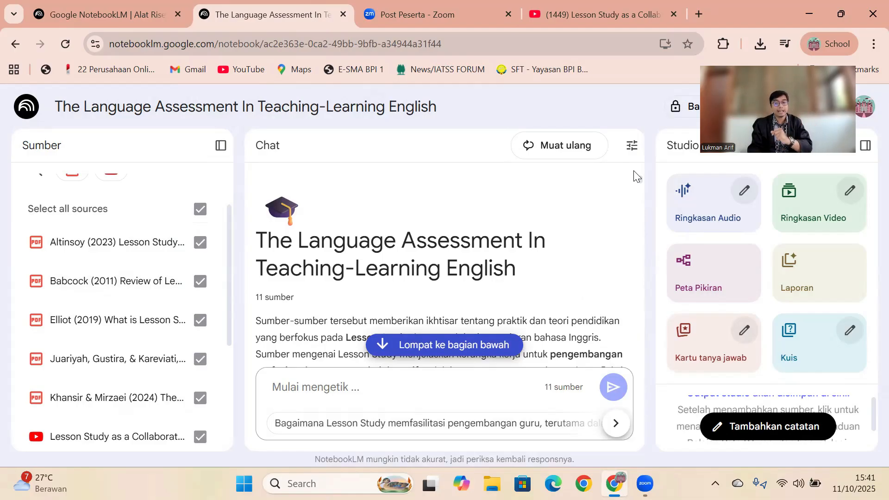
- Collapse the Studio panel and expand it again
{"action": "left_click", "coordinate": [755, 232]}
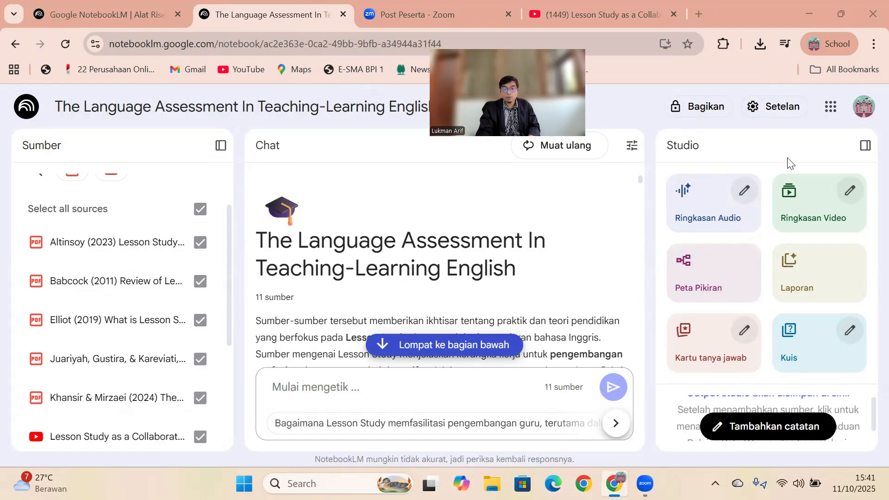
{"action": "left_click_drag", "start_coordinate": [667, 145], "coordinate": [726, 160]}
{"action": "left_click", "coordinate": [865, 146]}
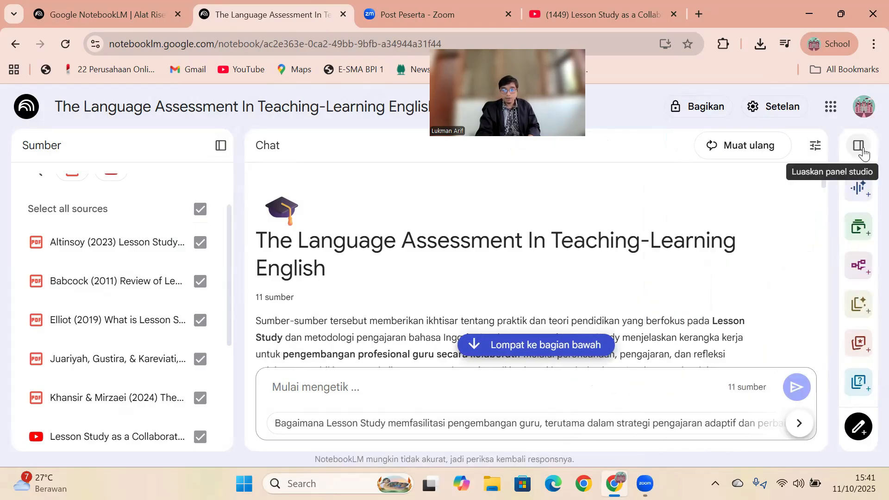
{"action": "left_click", "coordinate": [859, 146]}
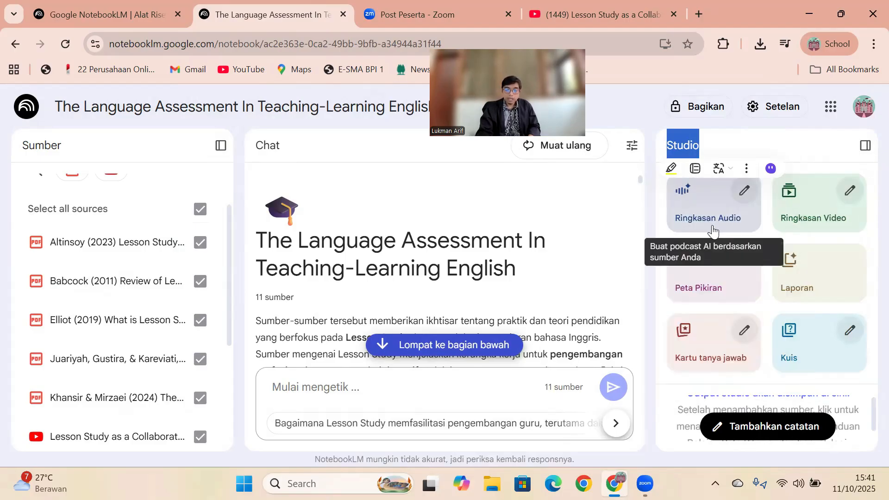
- Generate an audio overview in the Studio from all the selected notebook sources
{"action": "left_click", "coordinate": [533, 270]}
{"action": "scroll", "coordinate": [533, 271], "scroll_direction": "down", "scroll_amount": 3}
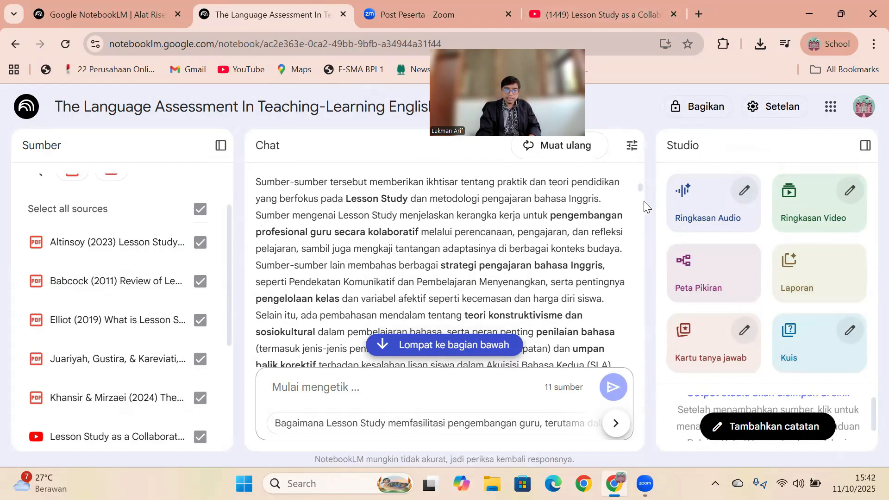
{"action": "left_click", "coordinate": [693, 206]}
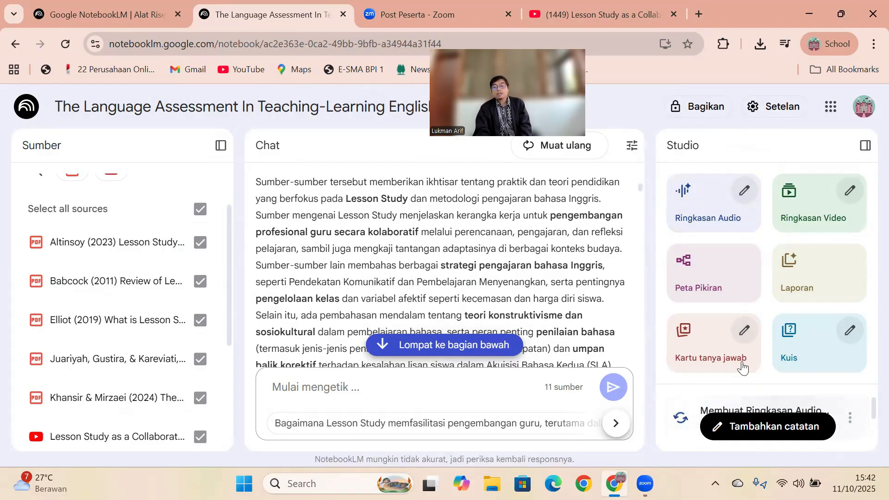
{"action": "left_click_drag", "start_coordinate": [867, 406], "coordinate": [867, 411]}
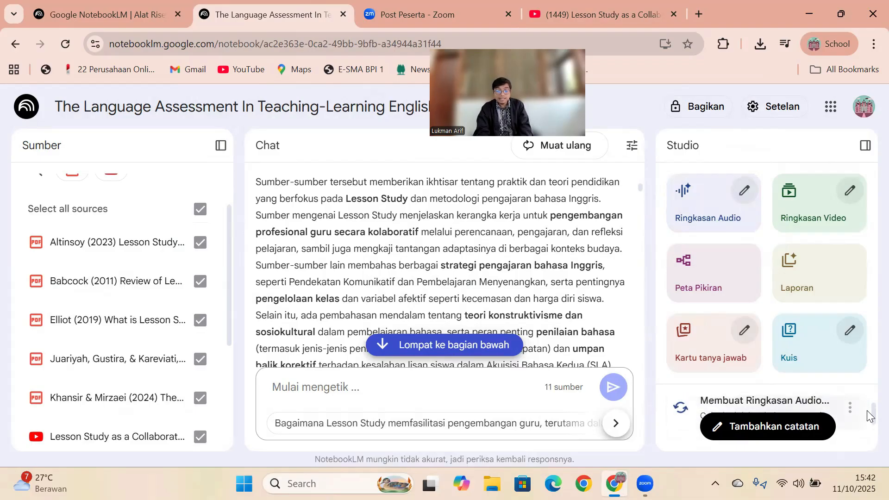
{"action": "left_click", "coordinate": [196, 217]}
{"action": "left_click", "coordinate": [197, 216]}
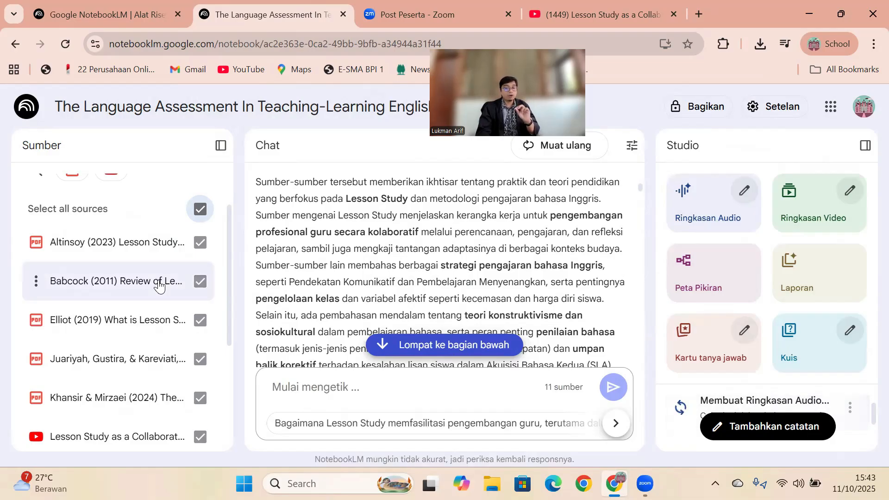
- Rename the notebook as "Lesson Study"
{"action": "left_click", "coordinate": [233, 106]}
{"action": "type", "text": "Lesson Study"}
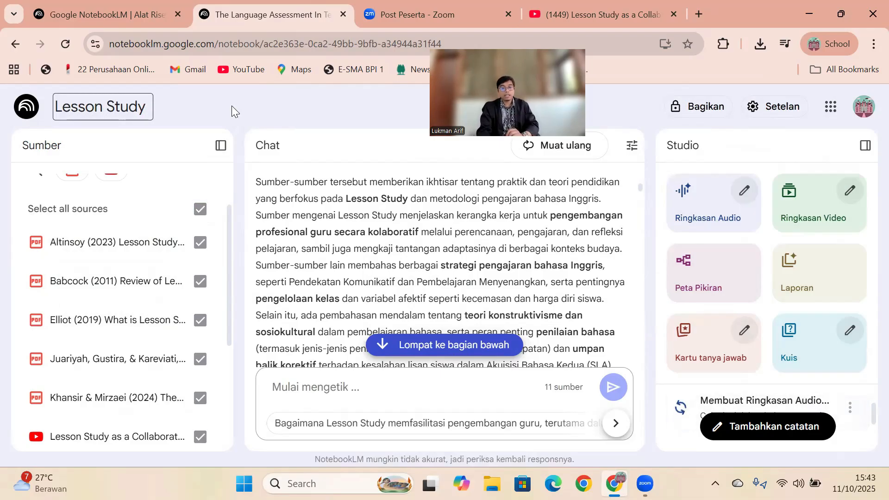
{"action": "left_click", "coordinate": [224, 108]}
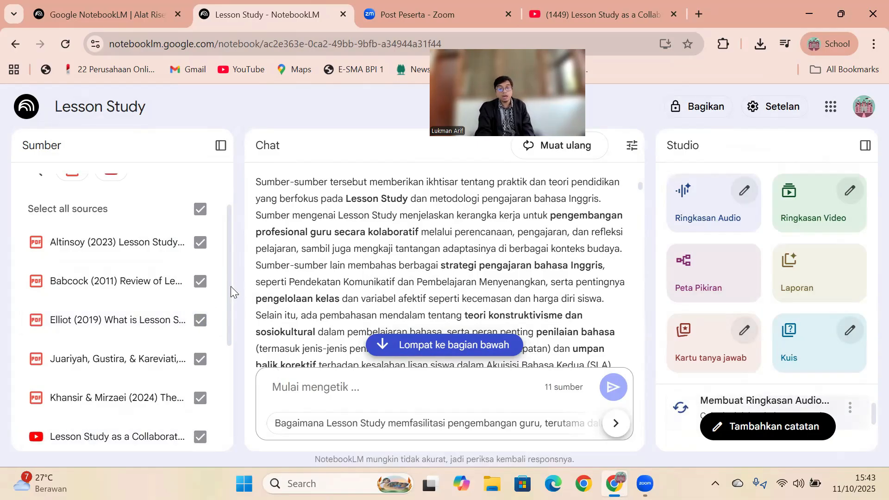
- Generate a video overview and a mind map in the Studio from all the notebook sources
{"action": "scroll", "coordinate": [231, 295], "scroll_direction": "down", "scroll_amount": 1}
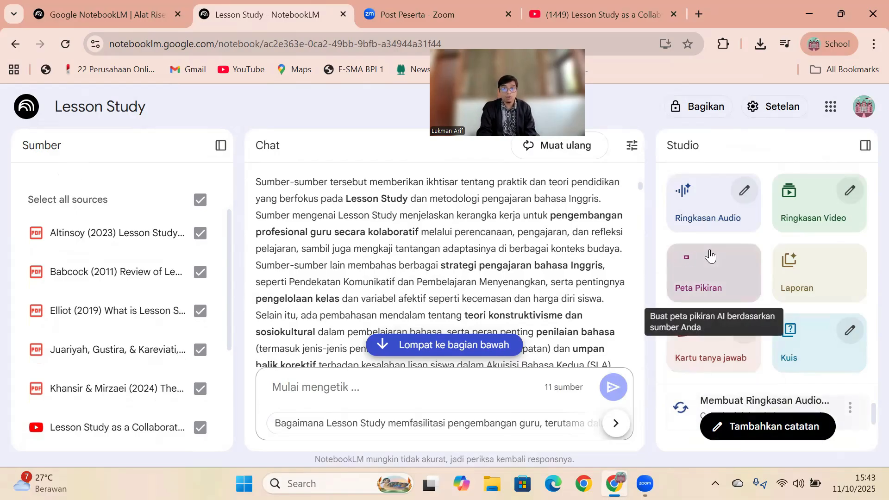
{"action": "left_click", "coordinate": [801, 219]}
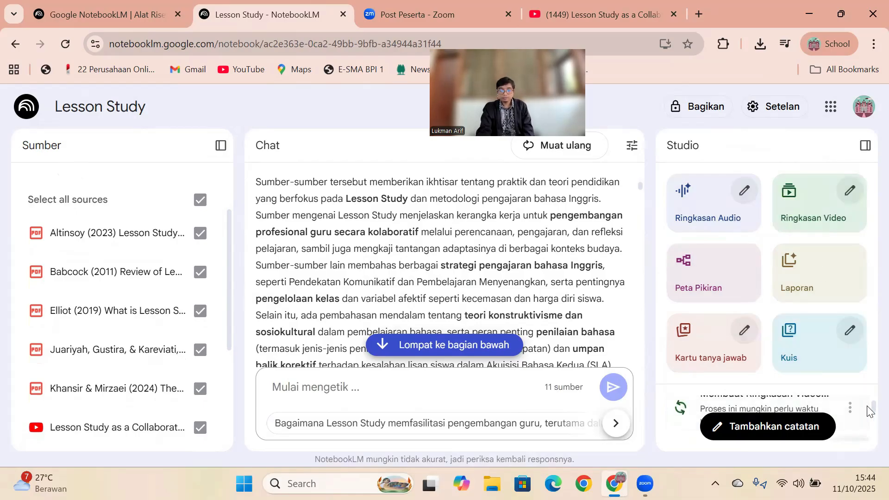
{"action": "left_click_drag", "start_coordinate": [868, 411], "coordinate": [870, 428]}
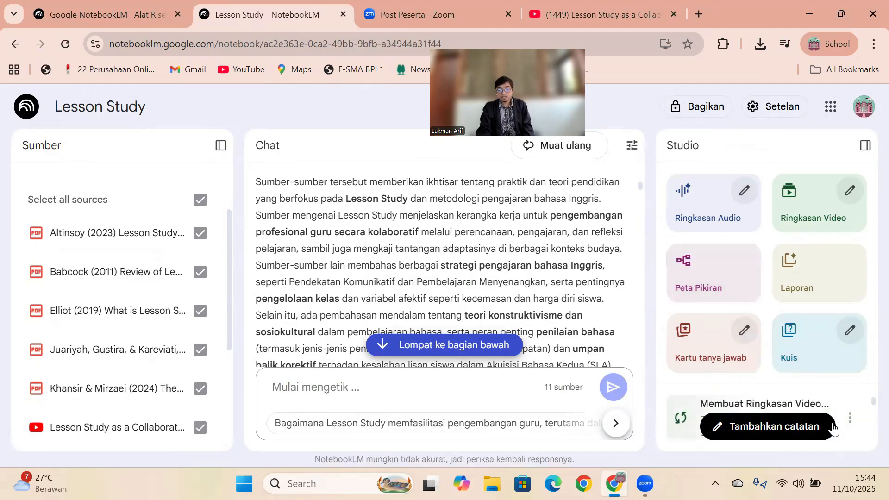
{"action": "mouse_move", "coordinate": [869, 404]}
{"action": "left_mouse_down"}
{"action": "mouse_move", "coordinate": [867, 423]}
{"action": "mouse_move", "coordinate": [867, 414]}
{"action": "left_mouse_up"}
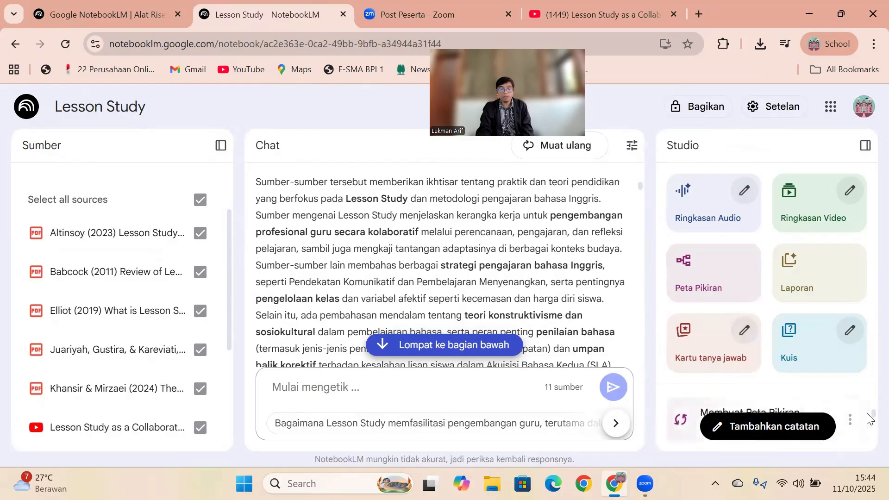
- Generate a set of flashcards and a quiz in the Studio from all the notebook sources
{"action": "left_click", "coordinate": [719, 333]}
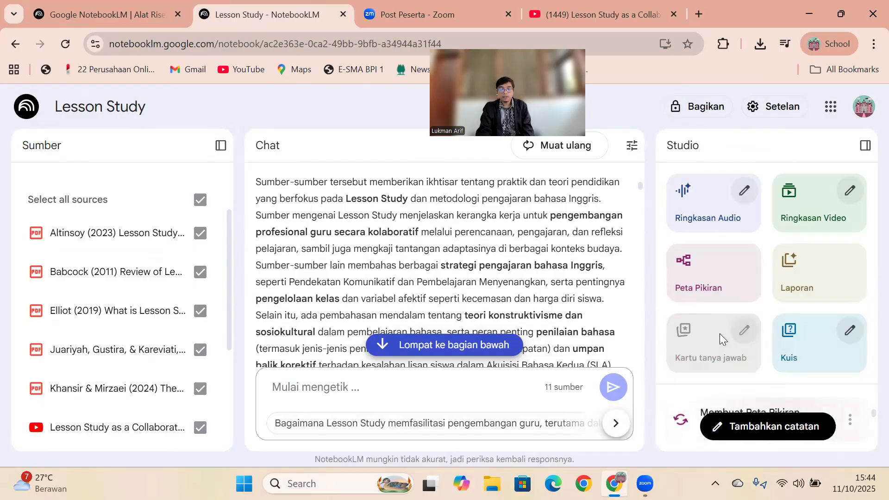
{"action": "left_click", "coordinate": [808, 357]}
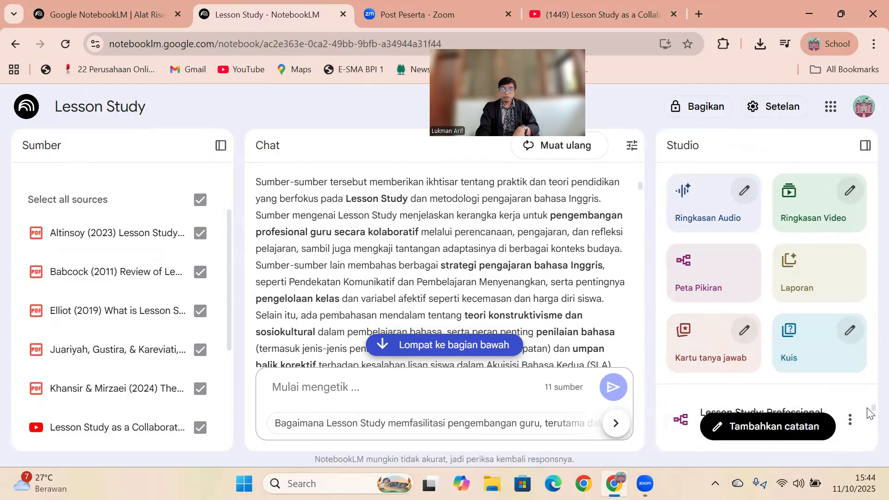
{"action": "mouse_move", "coordinate": [867, 403]}
{"action": "left_mouse_down"}
{"action": "mouse_move", "coordinate": [867, 456]}
{"action": "mouse_move", "coordinate": [867, 416]}
{"action": "left_mouse_up"}
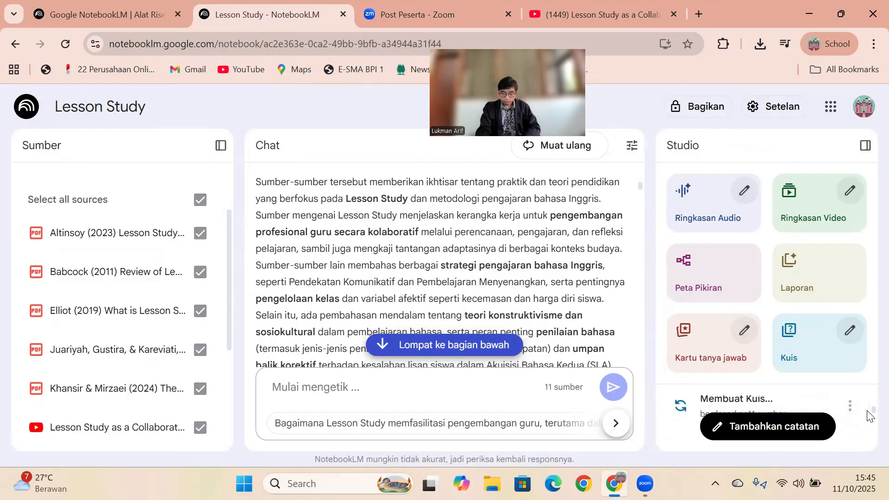
- Open the generated lesson study mind map and look over its main branches
{"action": "scroll", "coordinate": [868, 419], "scroll_direction": "down", "scroll_amount": 1}
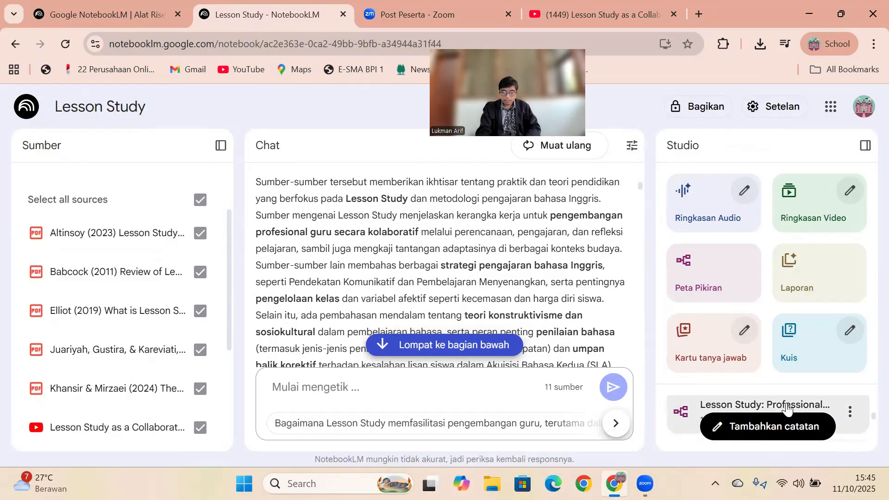
{"action": "left_click", "coordinate": [786, 407]}
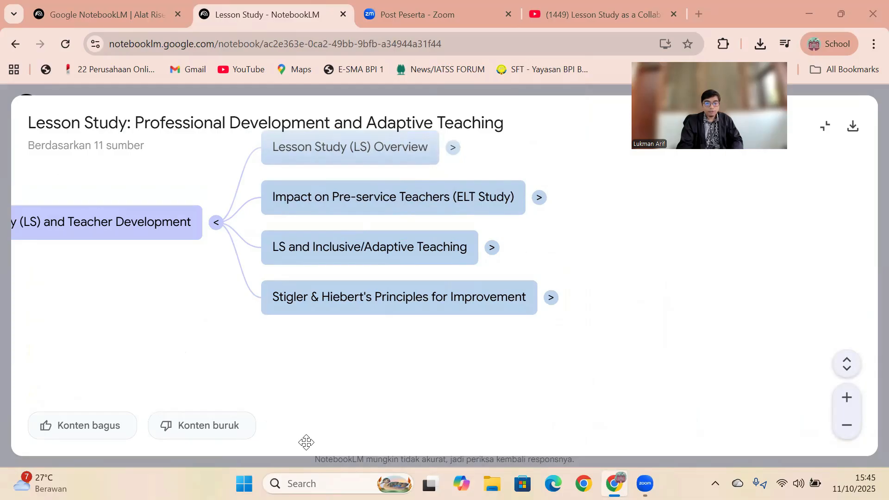
{"action": "scroll", "coordinate": [222, 287], "scroll_direction": "down", "scroll_amount": 3}
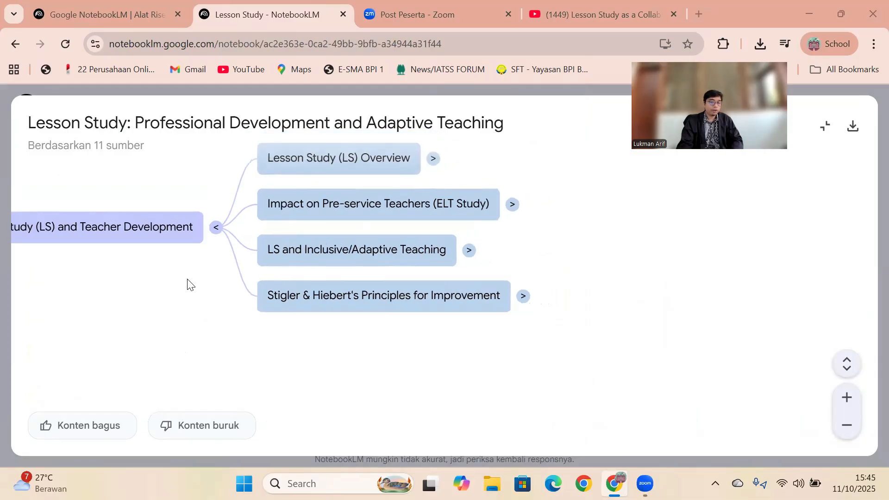
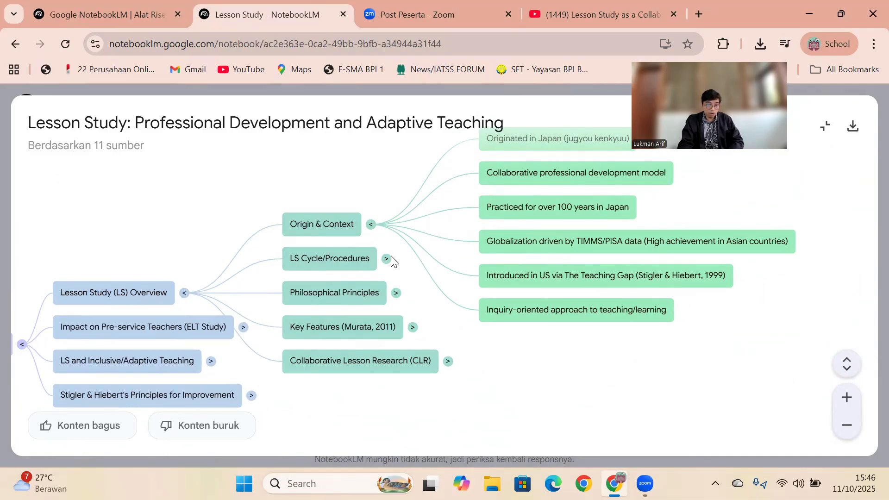
- Expand the LS Cycle/Procedures branch, download the mind map as an image, and view the downloaded file before closing it
{"action": "scroll", "coordinate": [385, 267], "scroll_direction": "down", "scroll_amount": 2}
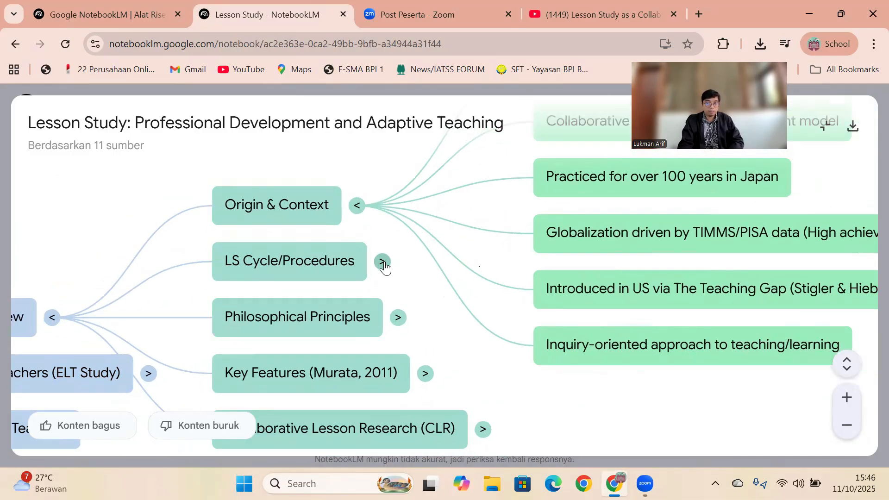
{"action": "scroll", "coordinate": [385, 264], "scroll_direction": "down", "scroll_amount": 2}
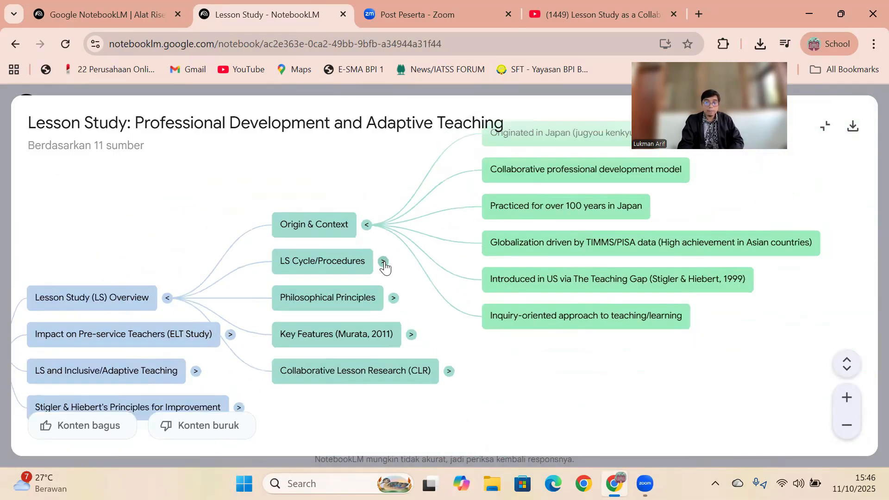
{"action": "left_click", "coordinate": [384, 262]}
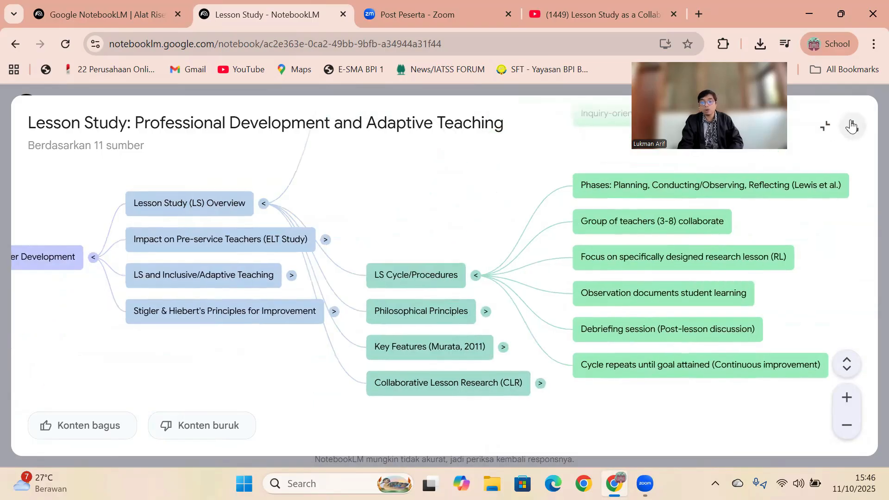
{"action": "left_click", "coordinate": [851, 126]}
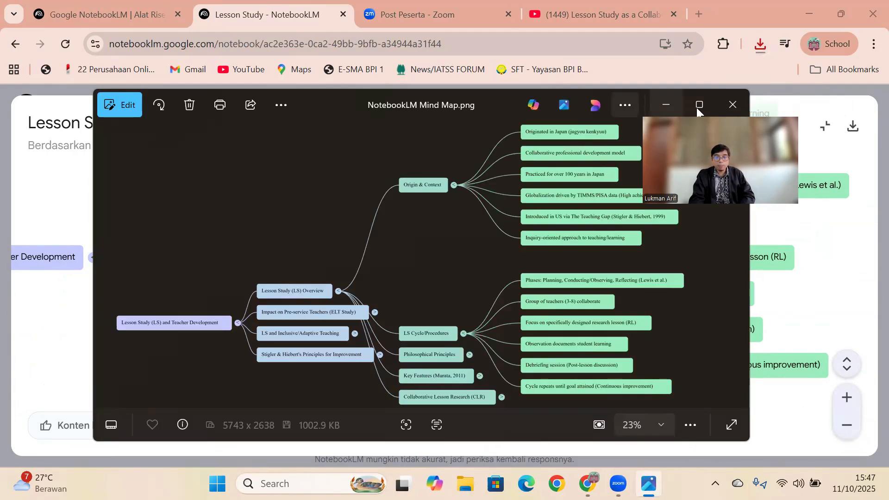
{"action": "left_click", "coordinate": [731, 107]}
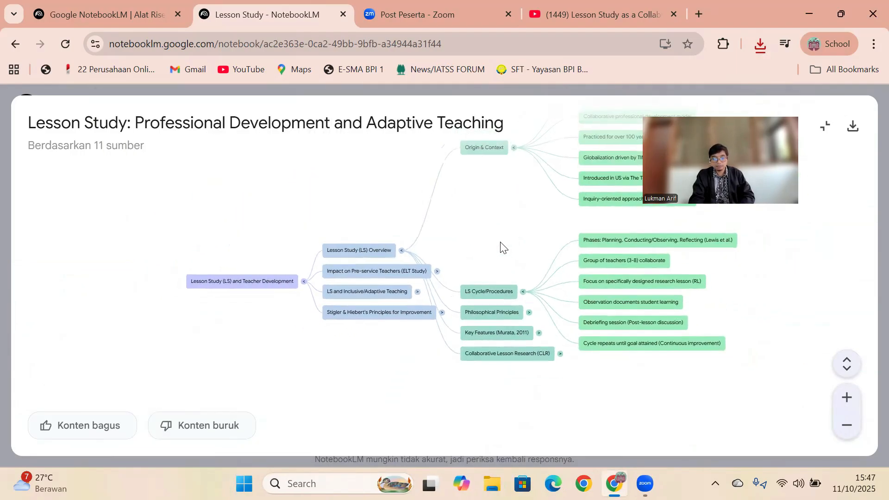
- Expand the branches on pre-service teacher impact, inclusive/adaptive teaching and Stigler & Hiebert's principles, look over the mind map, and return to the Studio
{"action": "left_click_drag", "start_coordinate": [498, 247], "coordinate": [438, 273]}
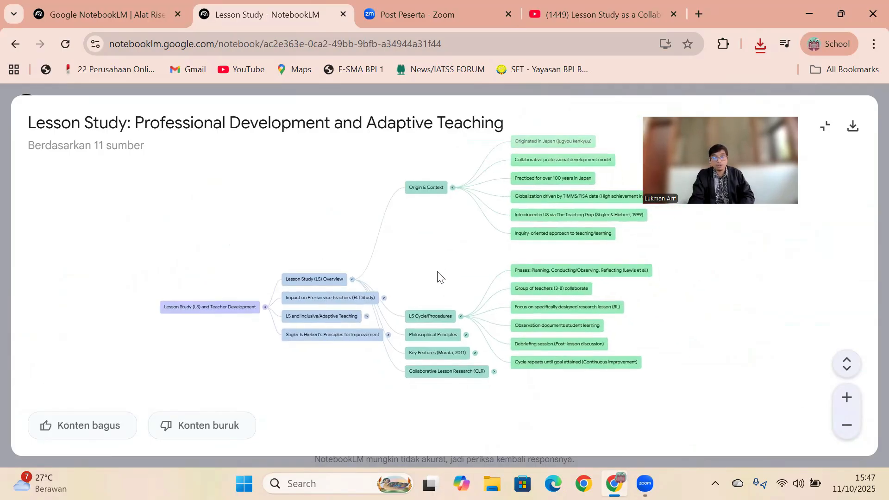
{"action": "left_click", "coordinate": [384, 298]}
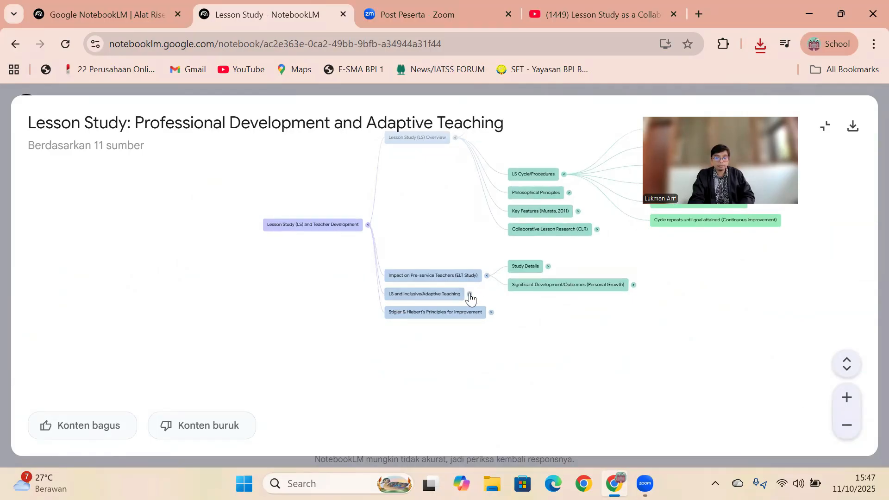
{"action": "left_click", "coordinate": [470, 295]}
{"action": "left_click", "coordinate": [498, 296]}
{"action": "scroll", "coordinate": [620, 285], "scroll_direction": "down", "scroll_amount": 1}
{"action": "left_click_drag", "start_coordinate": [743, 190], "coordinate": [639, 371]}
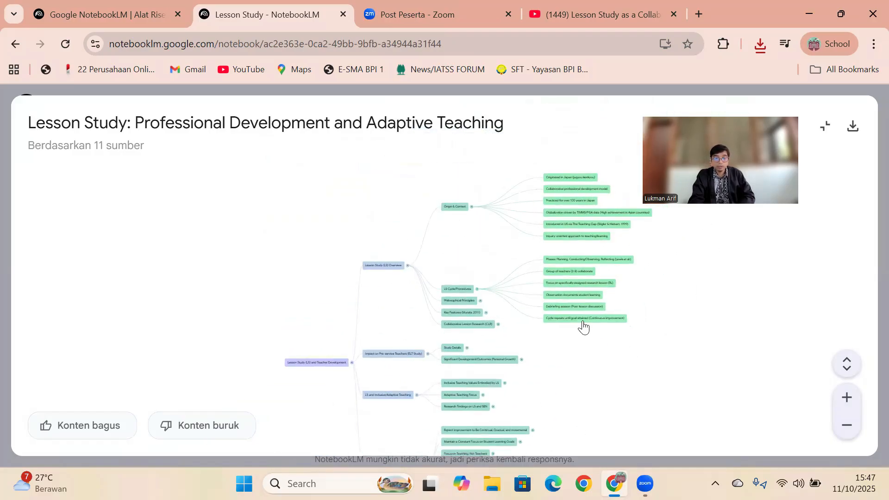
{"action": "left_click", "coordinate": [825, 133]}
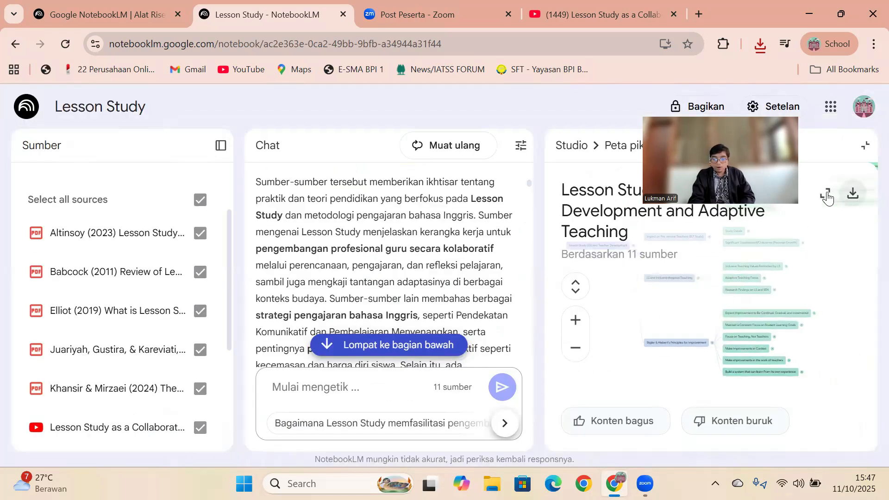
{"action": "left_click", "coordinate": [864, 147]}
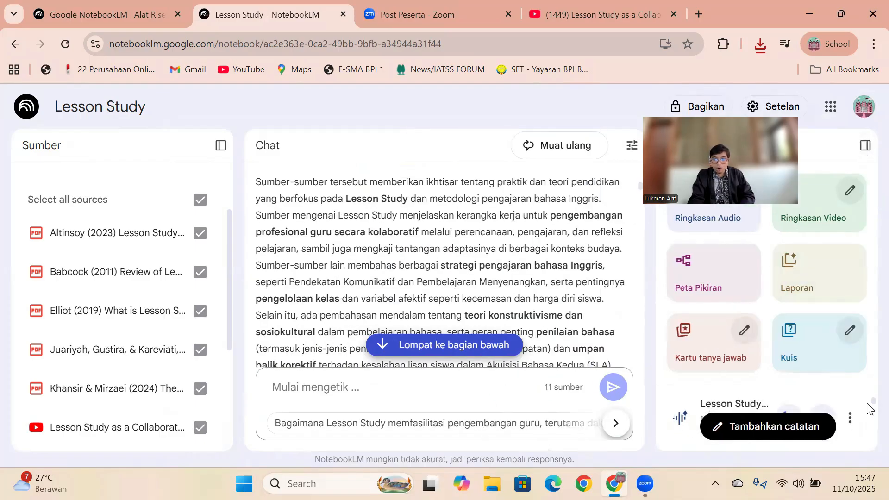
- Open the generated Education Quiz, review the first question's answer choices, and check its hint
{"action": "mouse_move", "coordinate": [869, 405]}
{"action": "left_mouse_down"}
{"action": "mouse_move", "coordinate": [869, 444]}
{"action": "mouse_move", "coordinate": [868, 408]}
{"action": "left_mouse_up"}
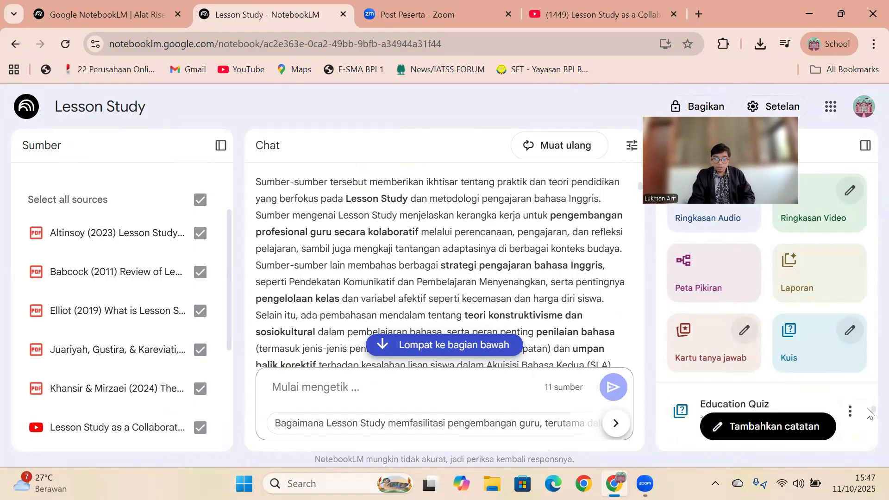
{"action": "left_click", "coordinate": [790, 404]}
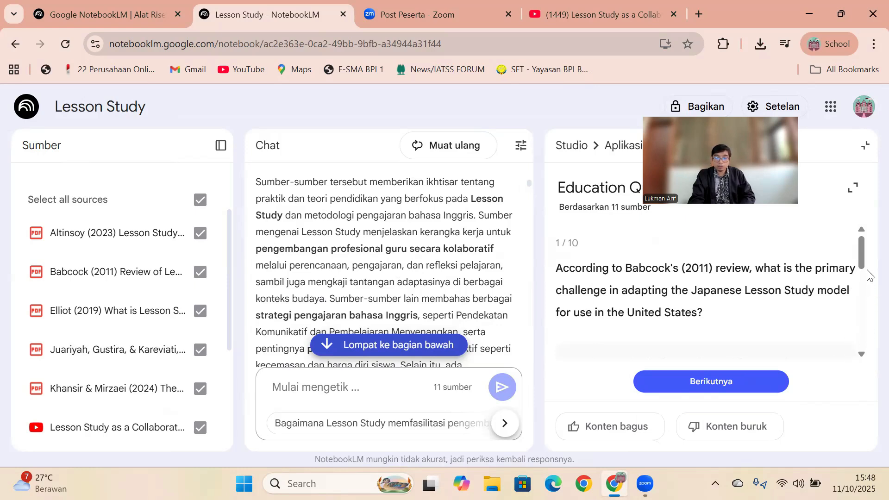
{"action": "left_click_drag", "start_coordinate": [865, 252], "coordinate": [857, 349]}
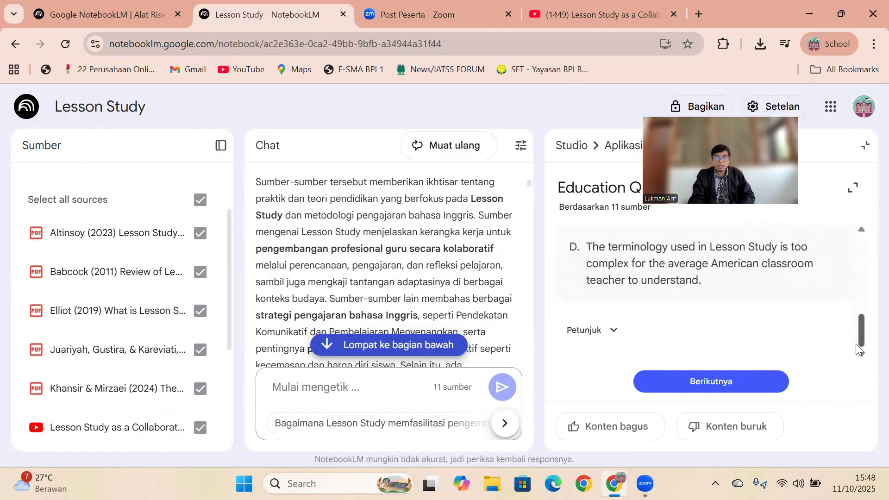
{"action": "left_click", "coordinate": [607, 336]}
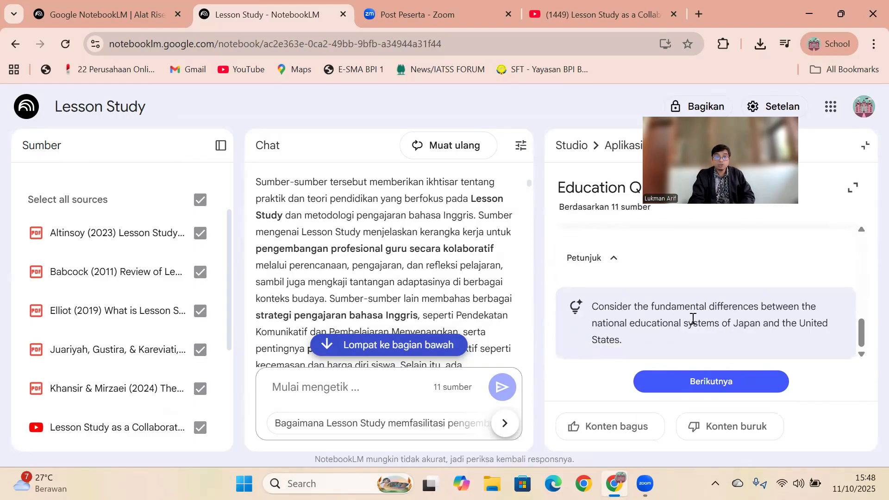
{"action": "left_click", "coordinate": [612, 260]}
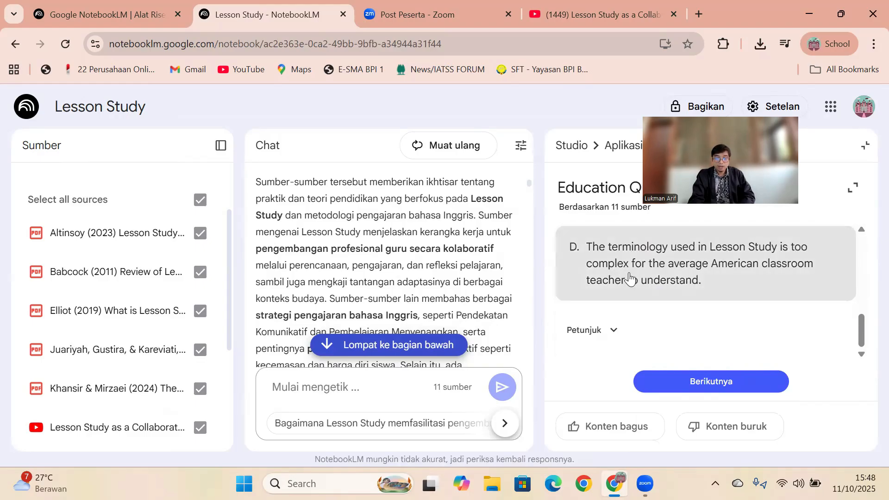
- Skip ahead to the third quiz question, view it in the expanded viewer, and close the quiz
{"action": "left_click", "coordinate": [689, 378]}
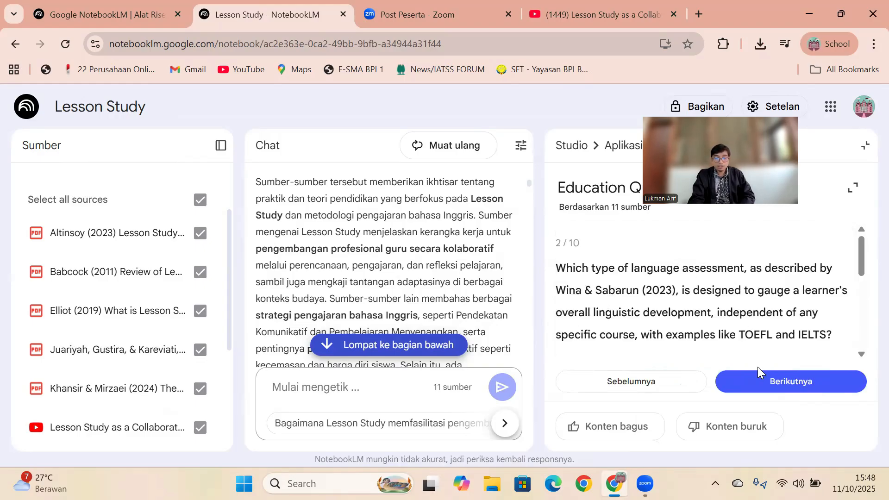
{"action": "left_click", "coordinate": [759, 376]}
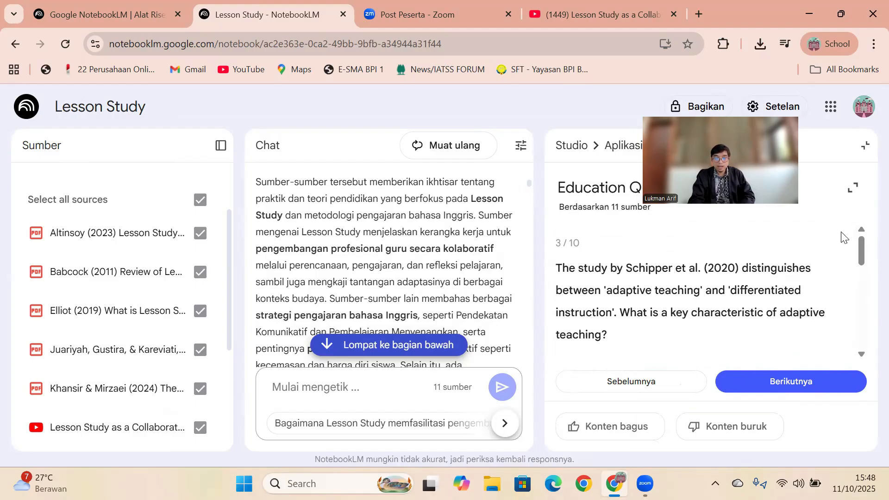
{"action": "left_click", "coordinate": [852, 189]}
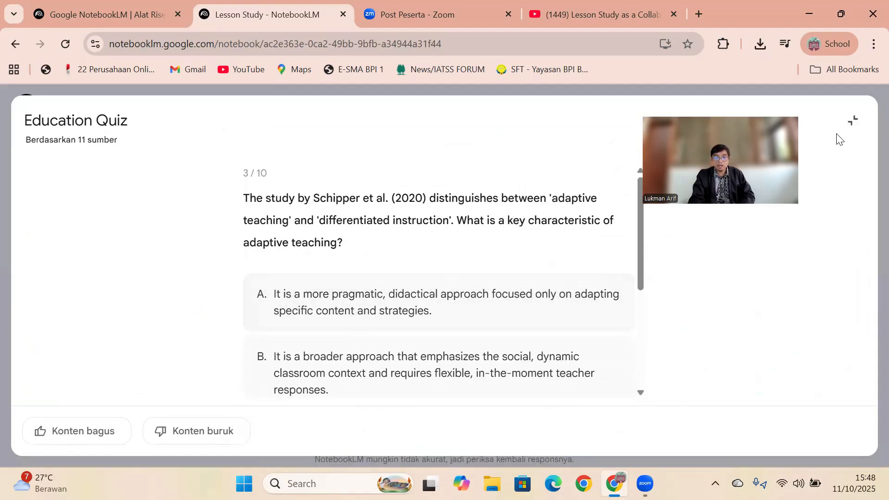
{"action": "left_click", "coordinate": [854, 122]}
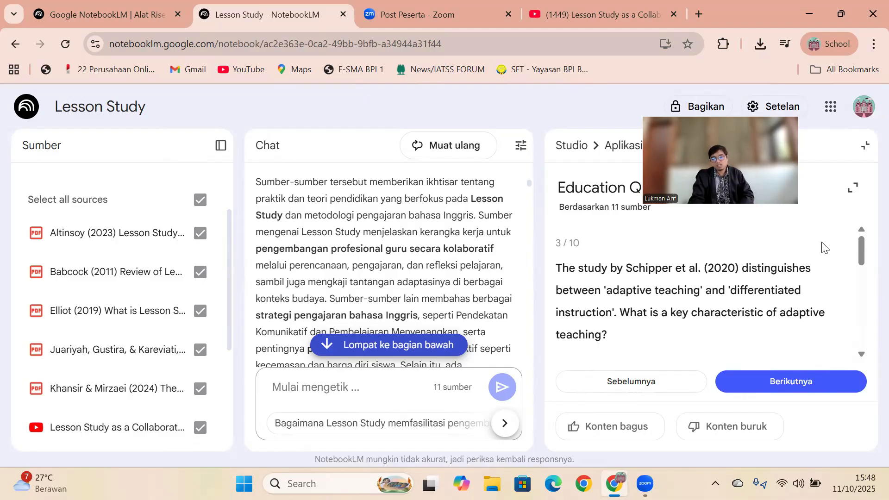
{"action": "left_click", "coordinate": [865, 146]}
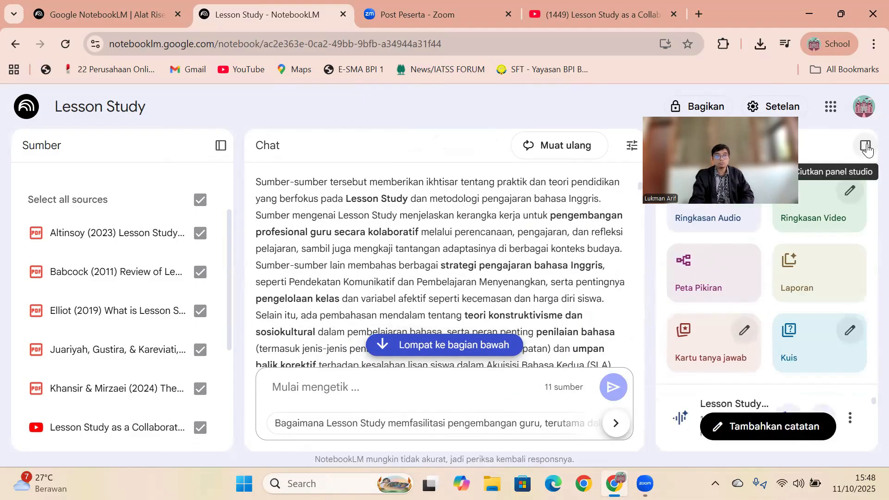
- Ask the chat "create the questions and give me the answer from each questions from these sources. the questions must be HOTS questions and essay"
{"action": "left_click", "coordinate": [305, 384]}
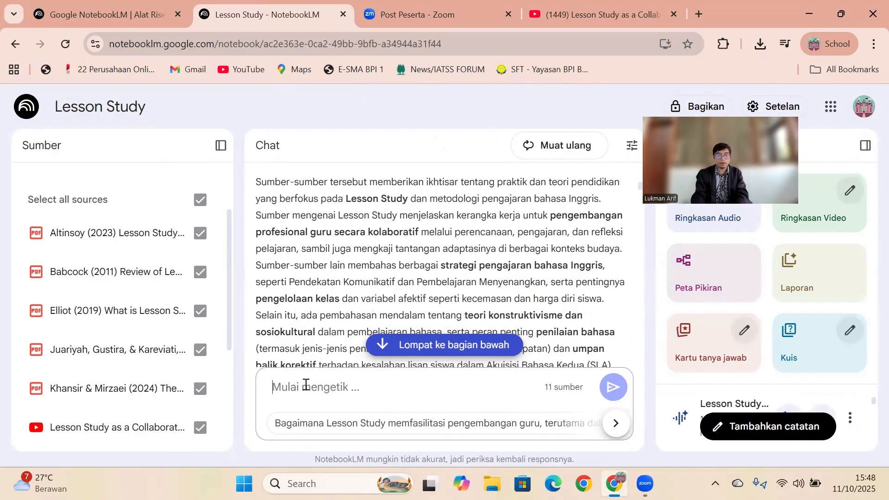
{"action": "type", "text": "c"}
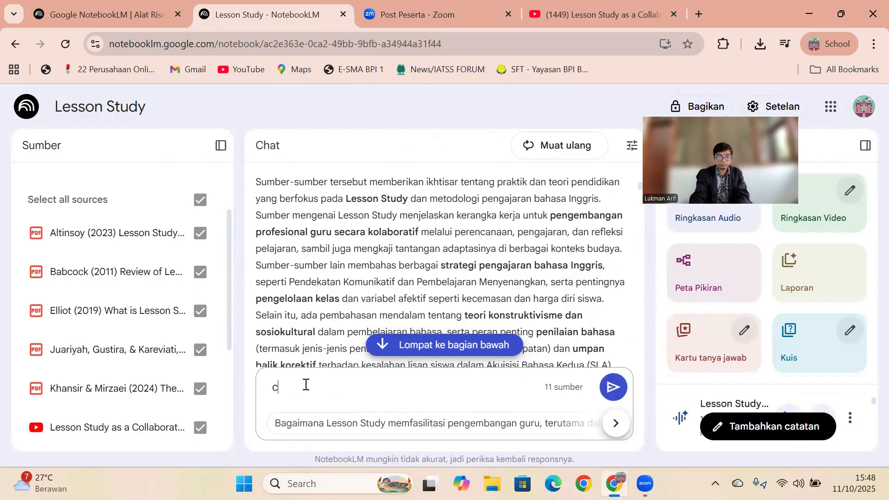
{"action": "type", "text": "reate the questions a"}
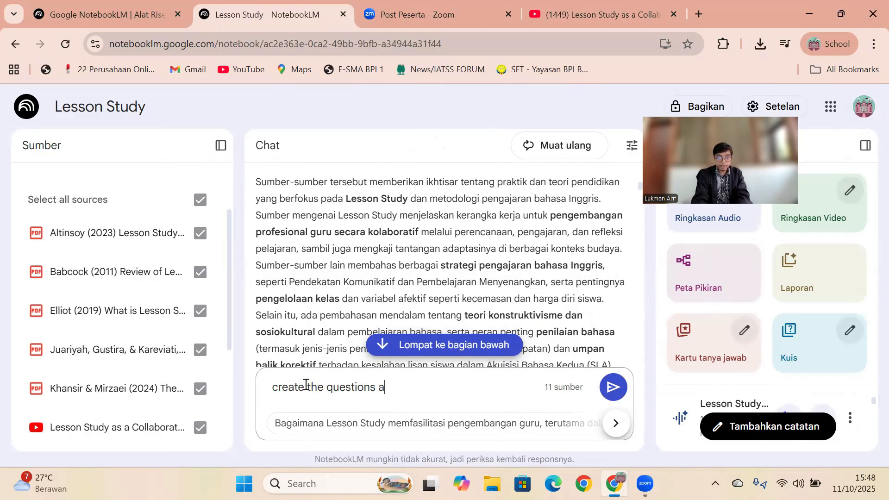
{"action": "type", "text": "nd give me the answer from each questions"}
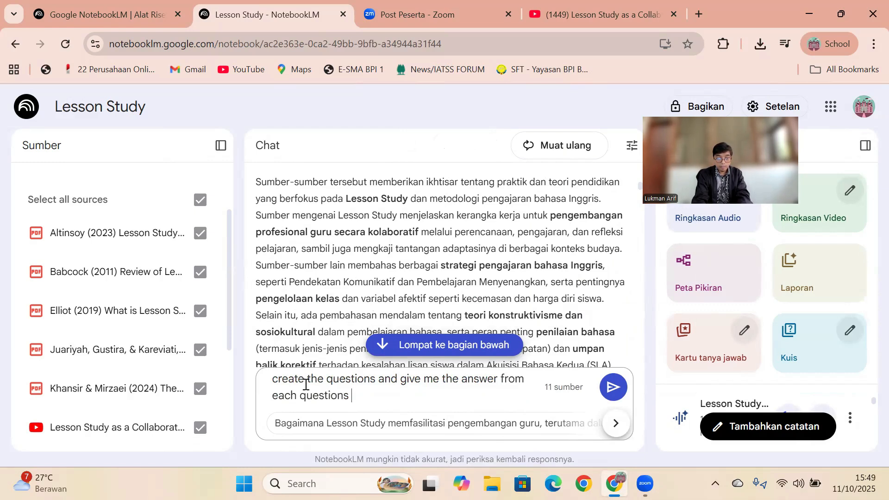
{"action": "key", "text": "BackSpace"}
{"action": "key", "text": "BackSpace"}
{"action": "key", "text": "BackSpace"}
{"action": "type", "text": "from these "}
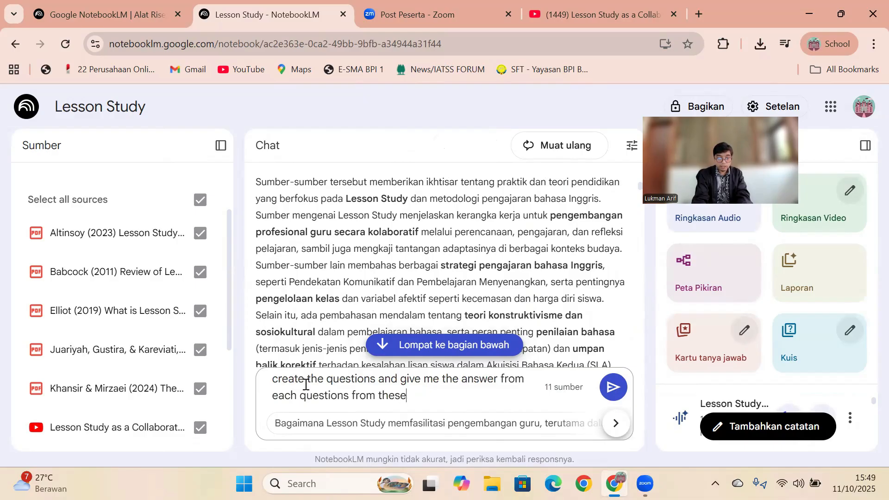
{"action": "type", "text": "sources. the questio"}
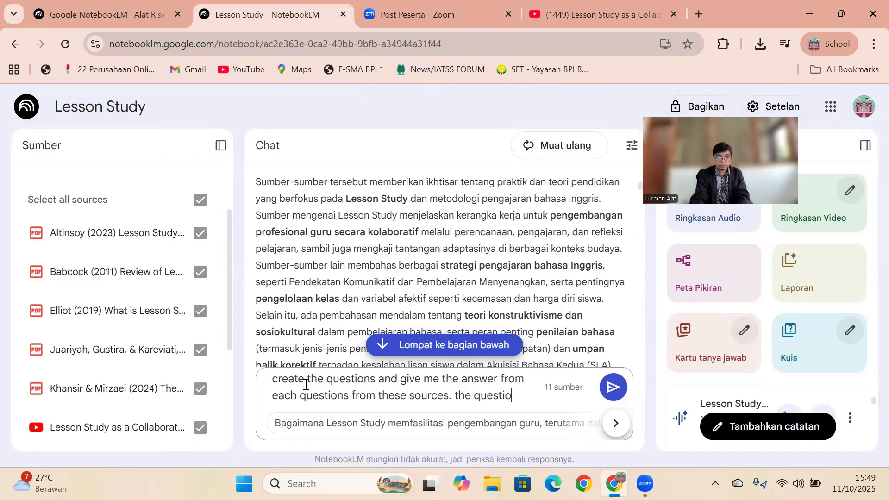
{"action": "type", "text": "ns must be"}
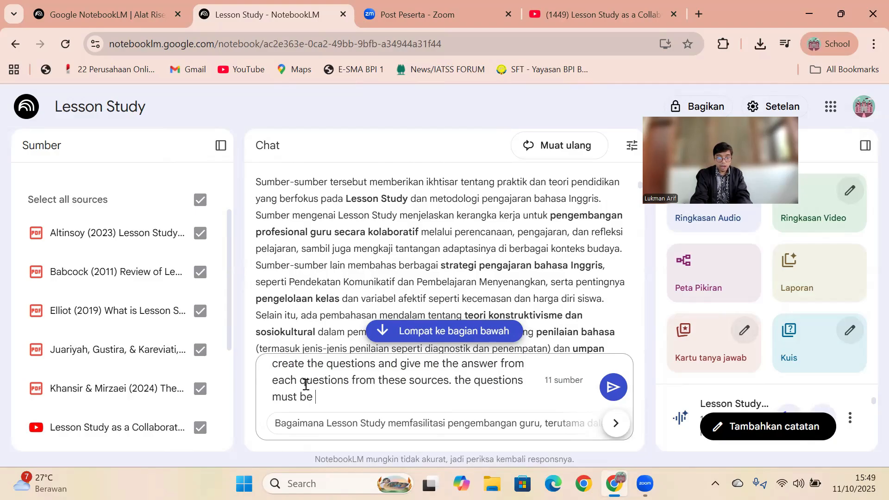
{"action": "type", "text": " HOTS questions and essay"}
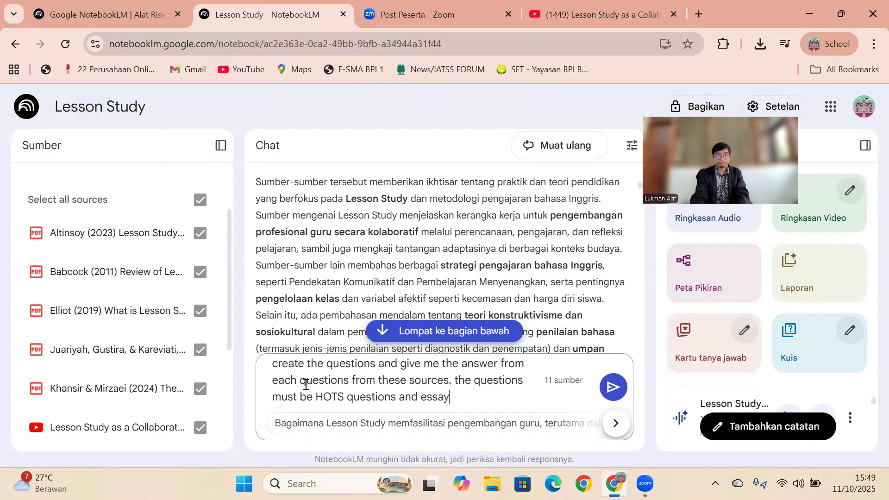
{"action": "left_click", "coordinate": [609, 394]}
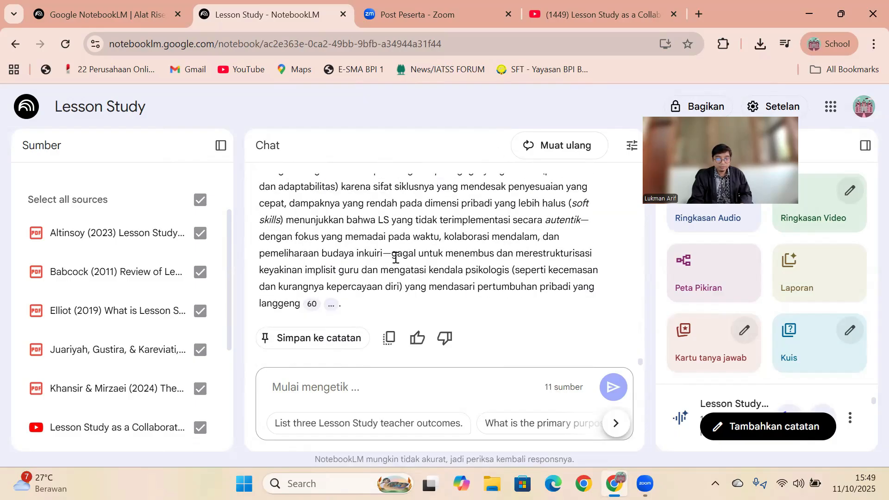
- Ask the chat to "change your work above to english" and minimize the browser window
{"action": "left_click", "coordinate": [370, 392]}
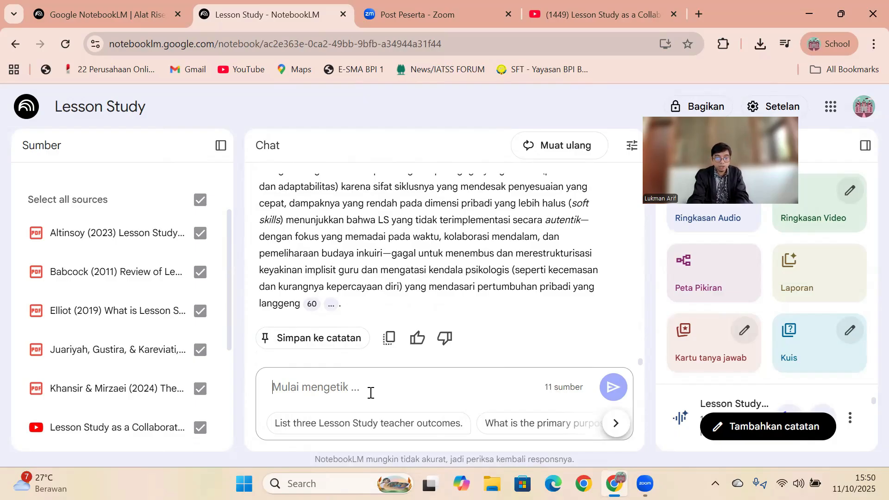
{"action": "type", "text": "use"}
{"action": "key", "text": "BackSpace"}
{"action": "key", "text": "BackSpace"}
{"action": "type", "text": "change the"}
{"action": "key", "text": "BackSpace"}
{"action": "key", "text": "BackSpace"}
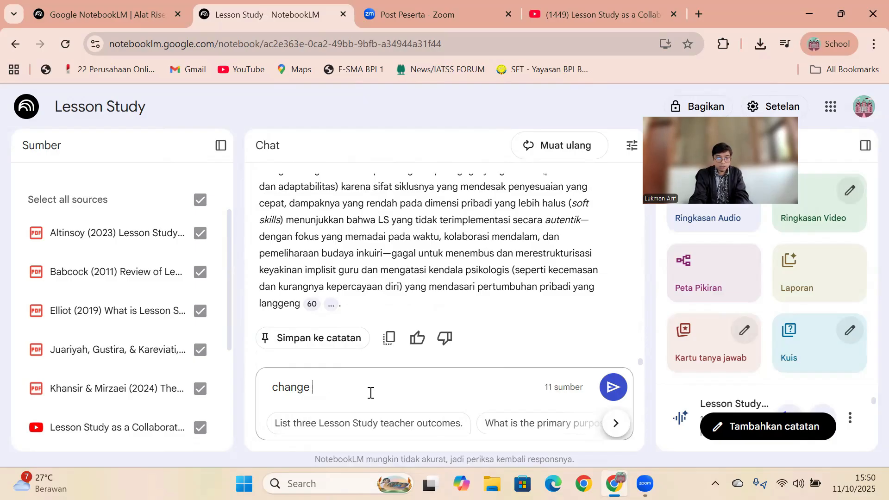
{"action": "type", "text": "your work ap"}
{"action": "type", "text": "o"}
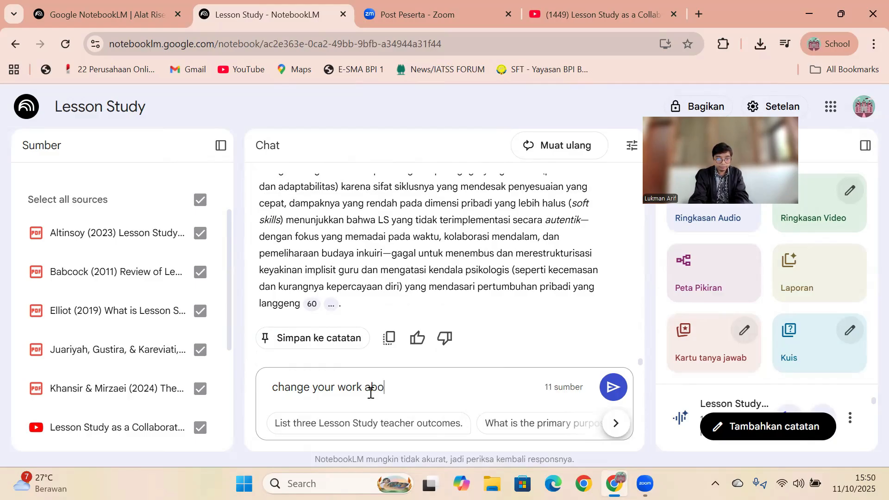
{"action": "type", "text": "ve to eng"}
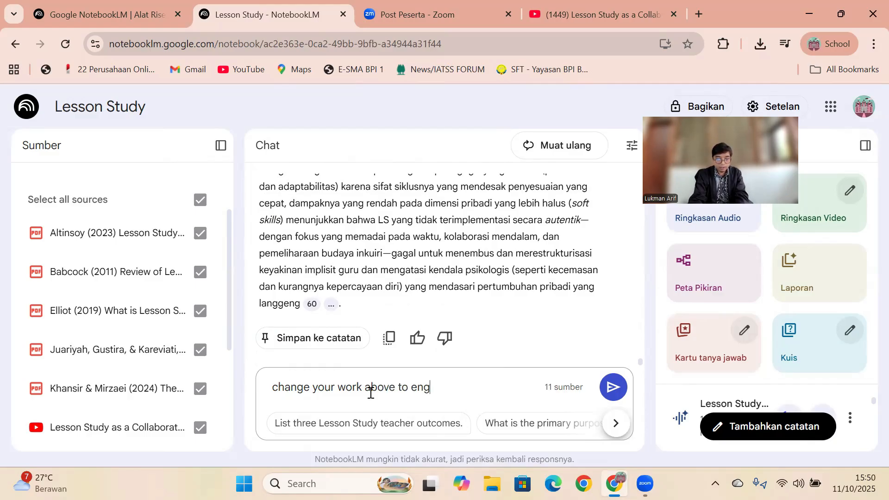
{"action": "type", "text": "lish"}
{"action": "key", "text": "Return"}
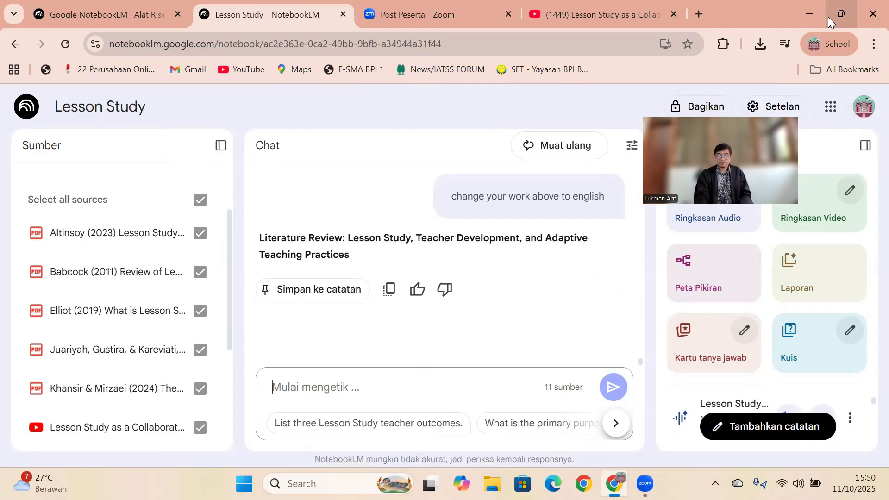
{"action": "left_click", "coordinate": [810, 14]}
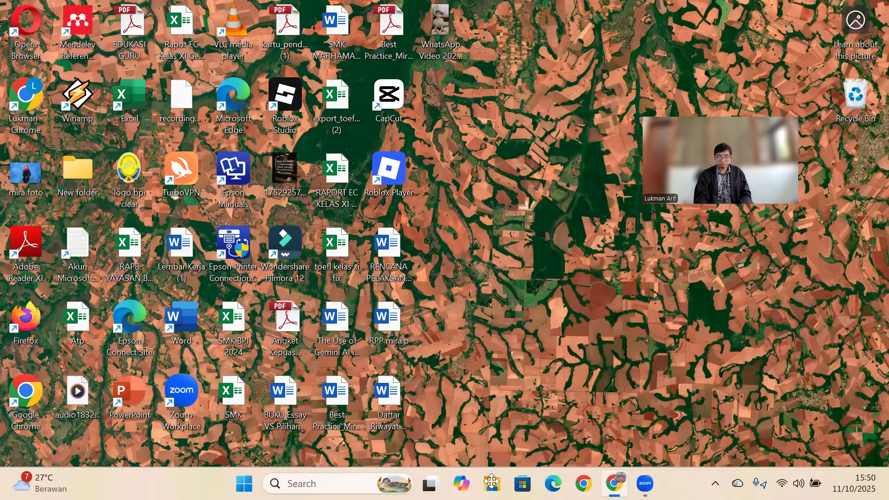
- Restore the minimized notebook window and check which actions are offered for the generated Lesson Study audio overview
{"action": "left_click", "coordinate": [614, 483]}
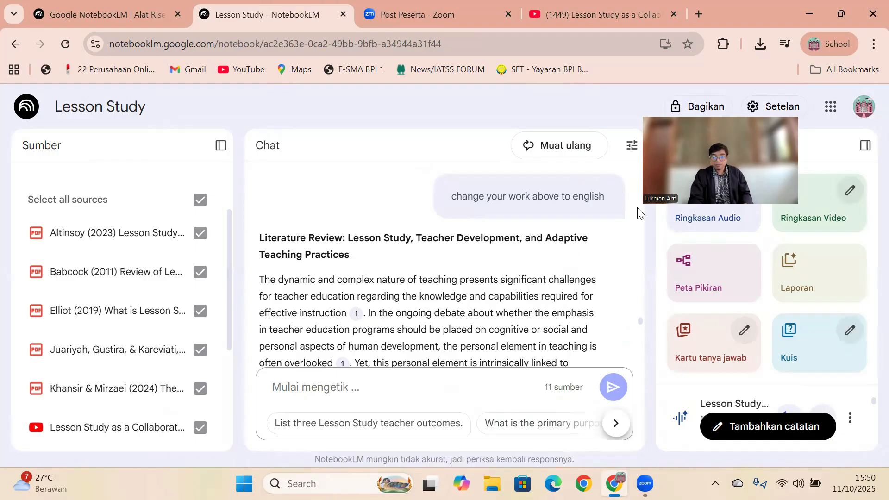
{"action": "left_click_drag", "start_coordinate": [754, 147], "coordinate": [793, 68]}
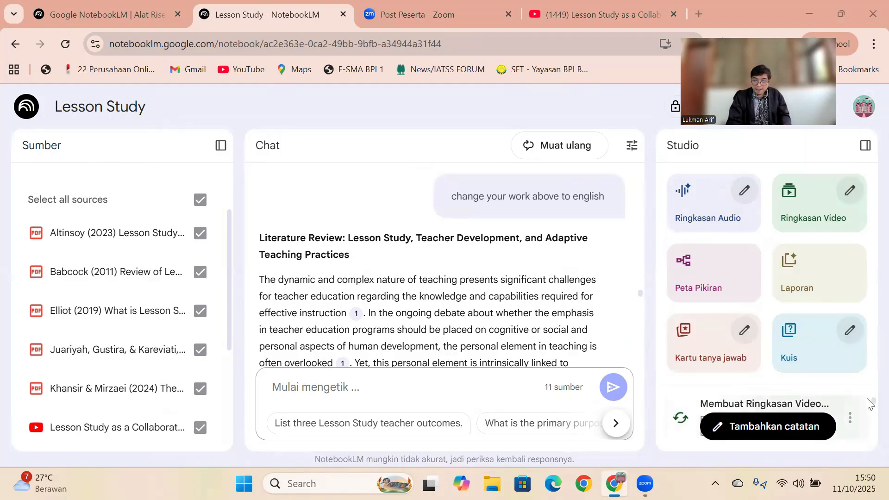
{"action": "left_click_drag", "start_coordinate": [868, 400], "coordinate": [867, 408]}
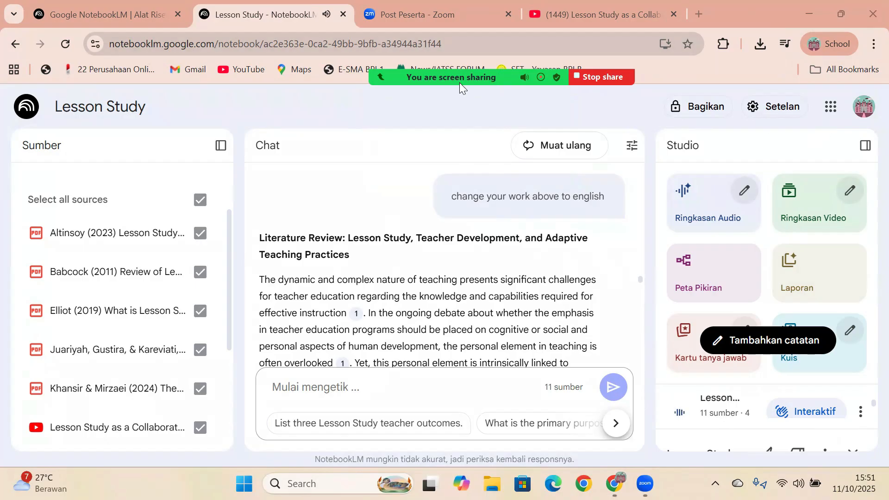
{"action": "mouse_move", "coordinate": [441, 75]}
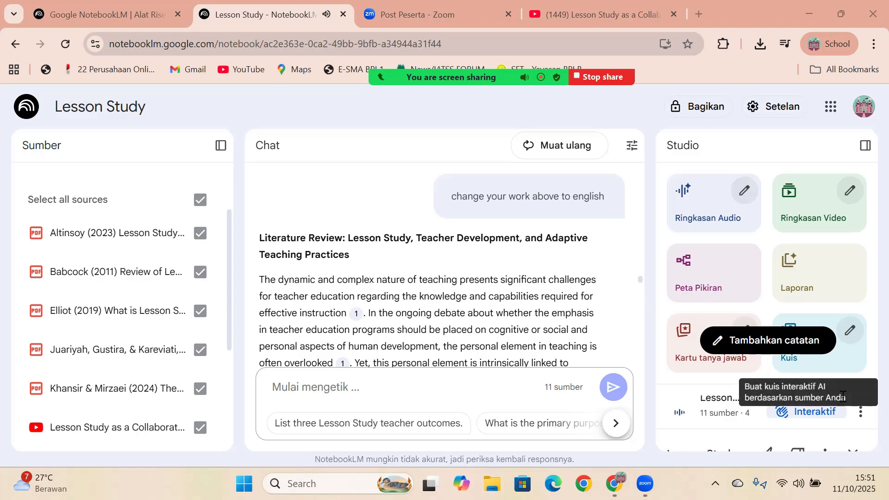
{"action": "left_click", "coordinate": [860, 414]}
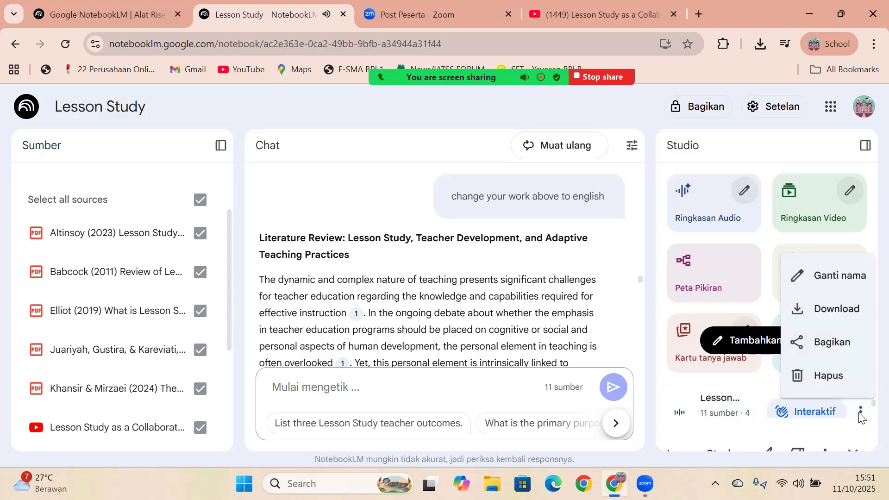
{"action": "left_click", "coordinate": [860, 413]}
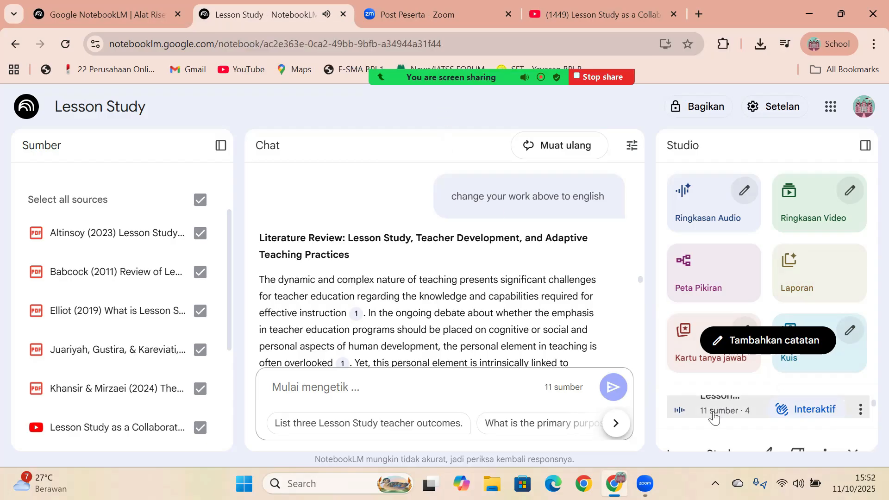
{"action": "left_click", "coordinate": [860, 409]}
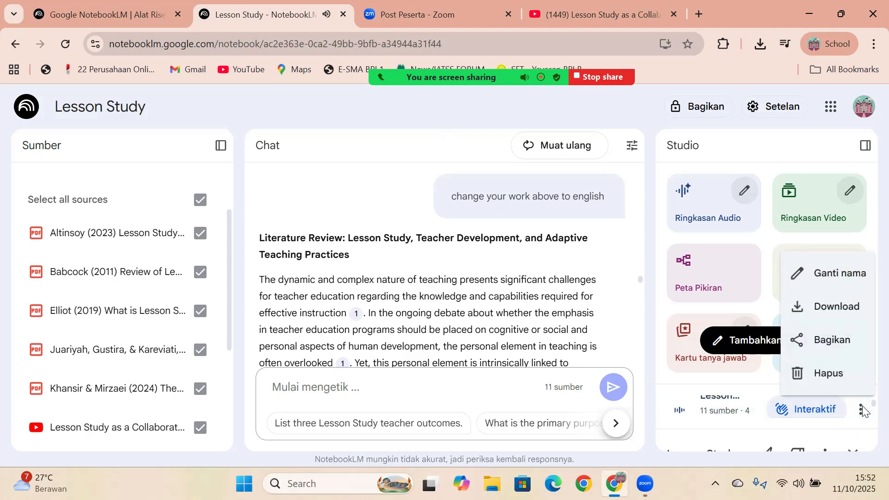
{"action": "left_click", "coordinate": [862, 411]}
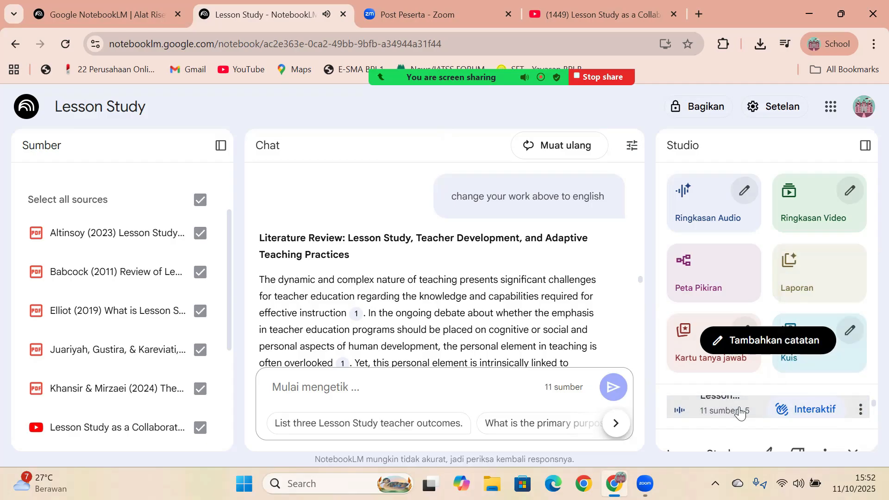
- Download the Lesson Study audio overview from its interactive view, open the downloaded file, and close the overview
{"action": "left_click", "coordinate": [757, 419]}
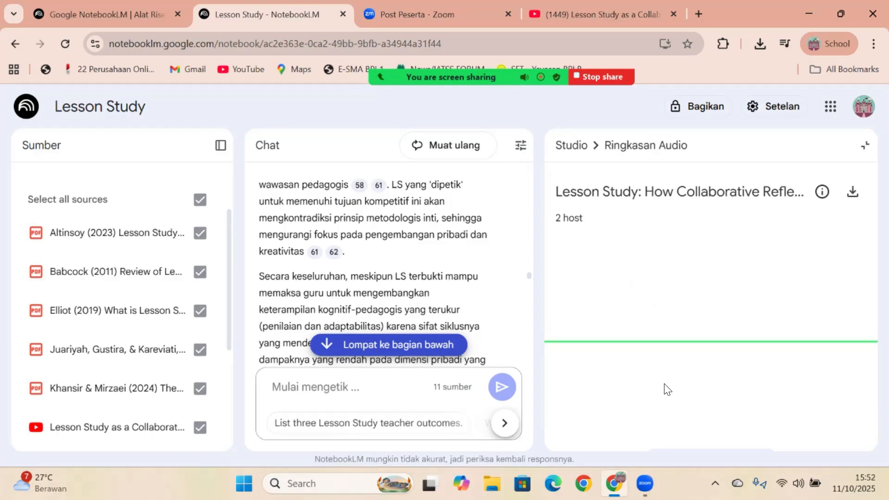
{"action": "left_click", "coordinate": [853, 191]}
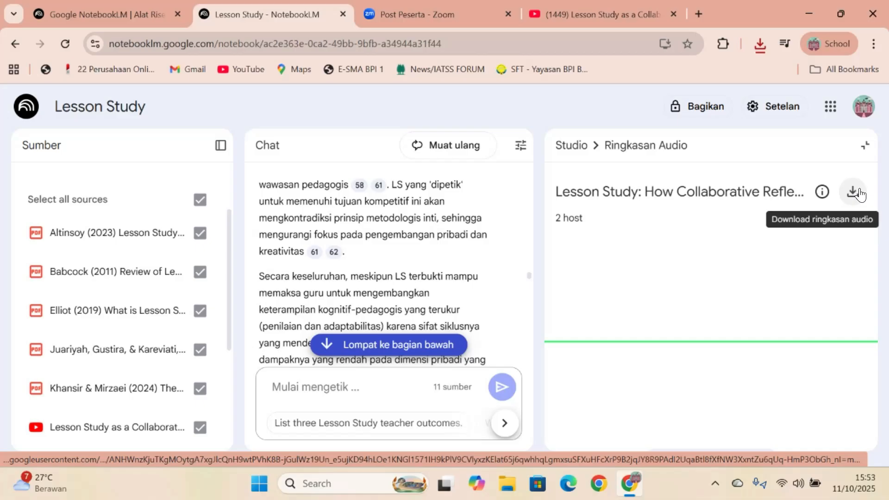
{"action": "left_click", "coordinate": [759, 43]}
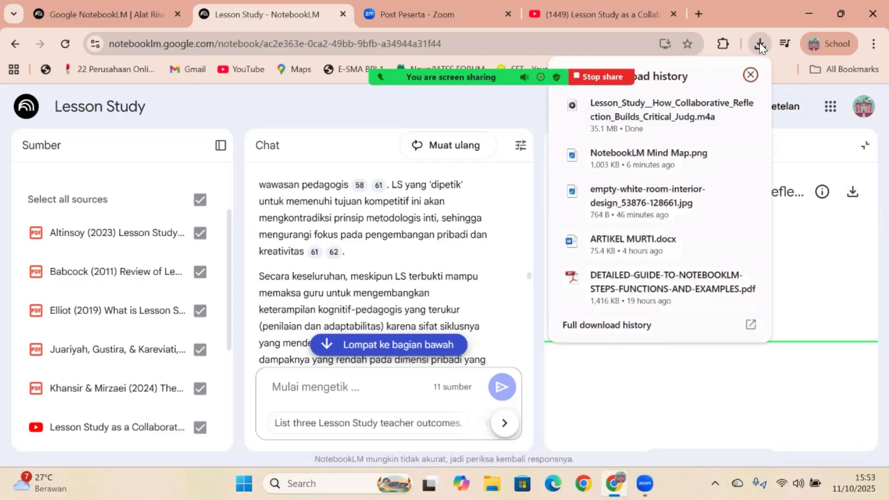
{"action": "left_click", "coordinate": [684, 106]}
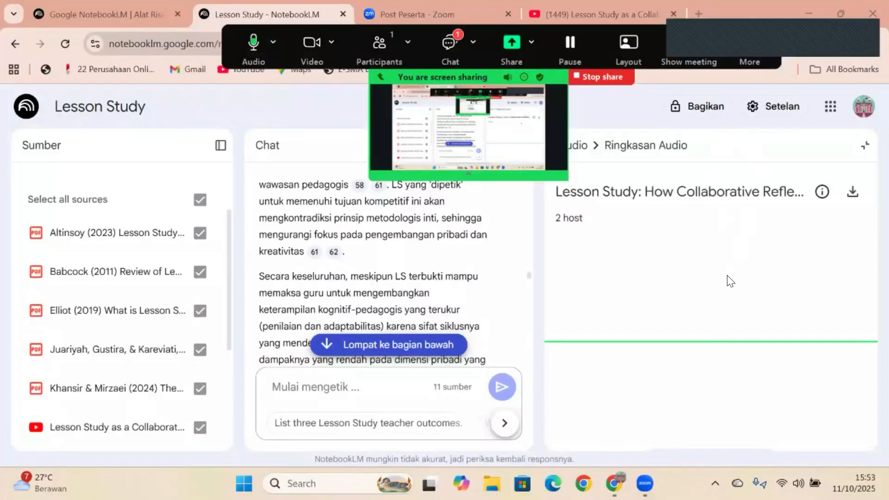
{"action": "left_click", "coordinate": [865, 146]}
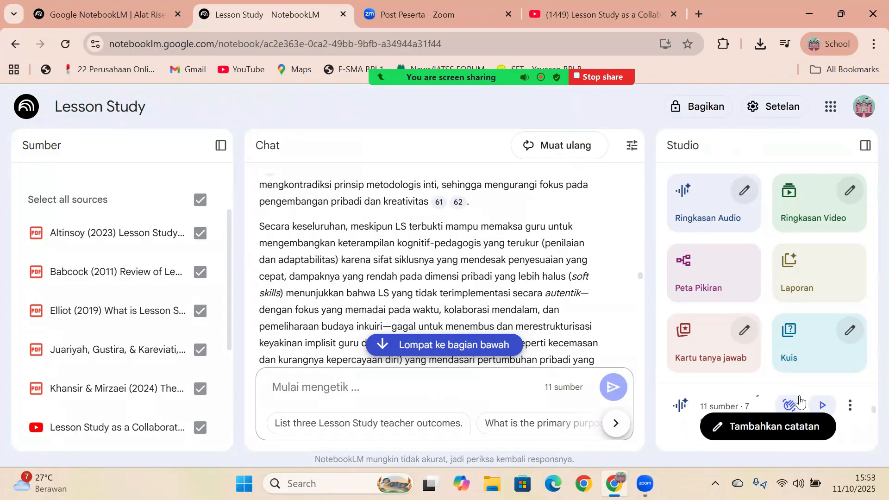
- Play the audio overview in interactive mode, try to join the hosts' conversation, and dismiss the microphone access request
{"action": "left_click", "coordinate": [822, 407]}
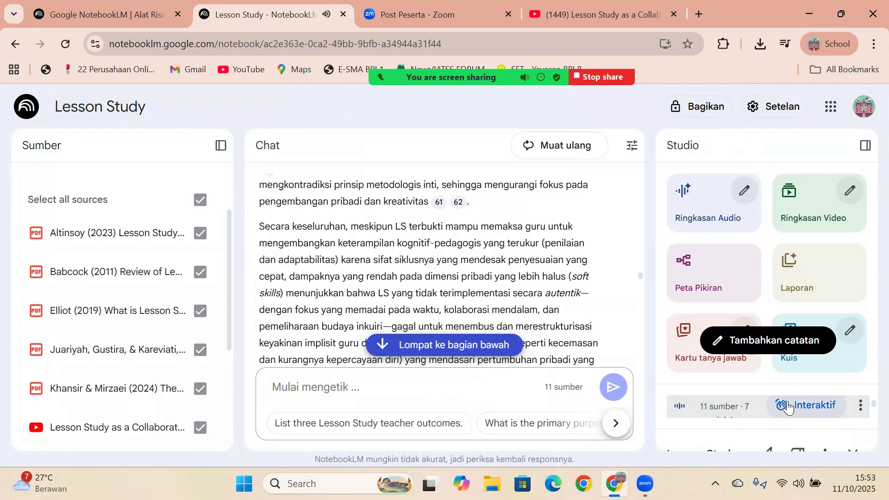
{"action": "left_click", "coordinate": [806, 406]}
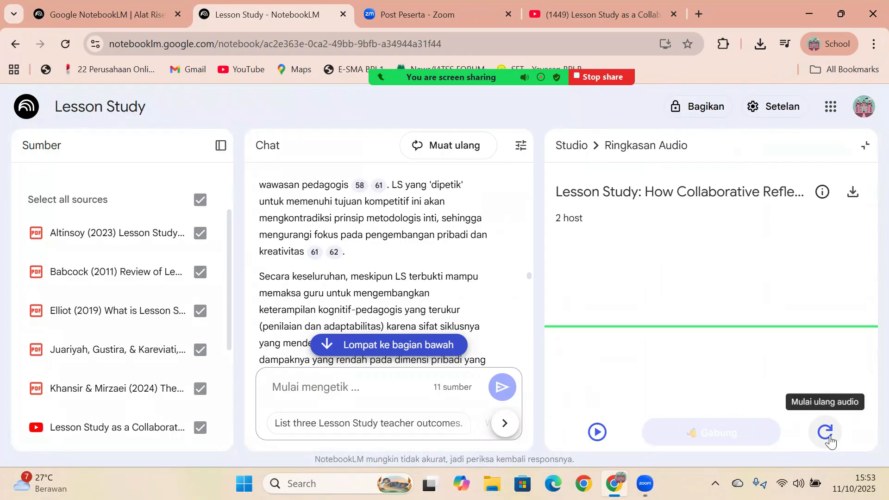
{"action": "left_click", "coordinate": [597, 432]}
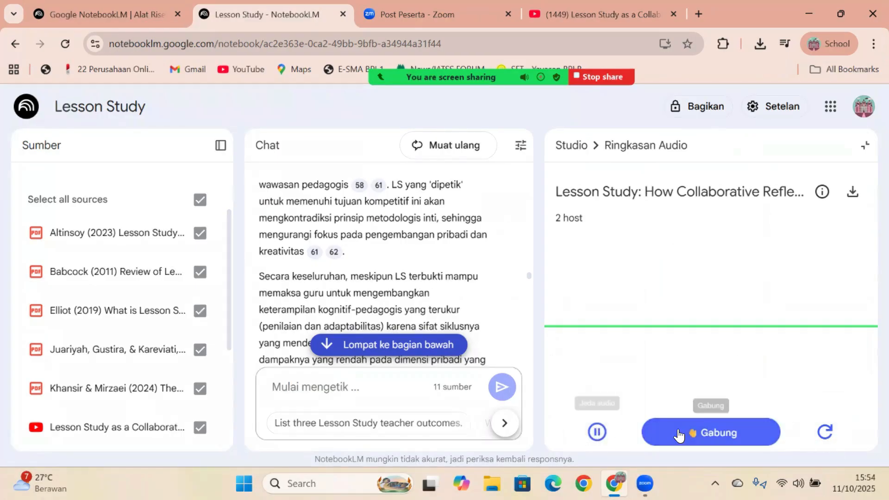
{"action": "left_click", "coordinate": [697, 432]}
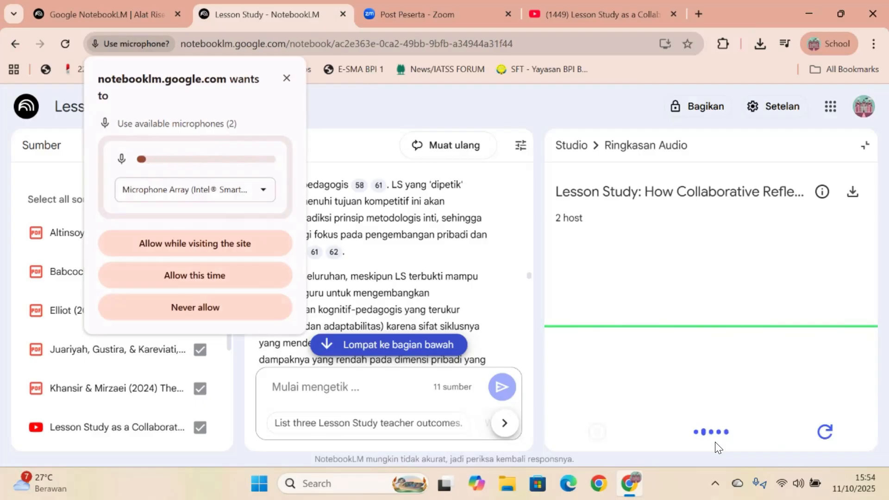
{"action": "left_click", "coordinate": [283, 79]}
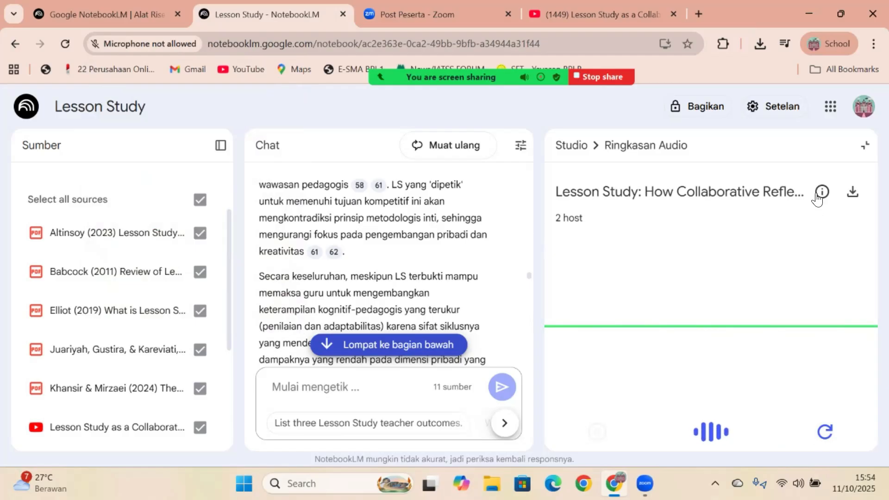
{"action": "mouse_move", "coordinate": [817, 198]}
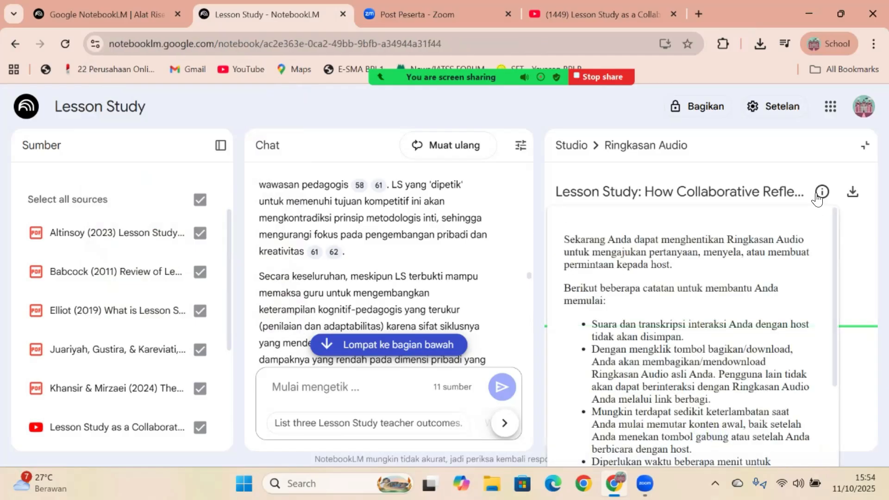
{"action": "left_click", "coordinate": [865, 145]}
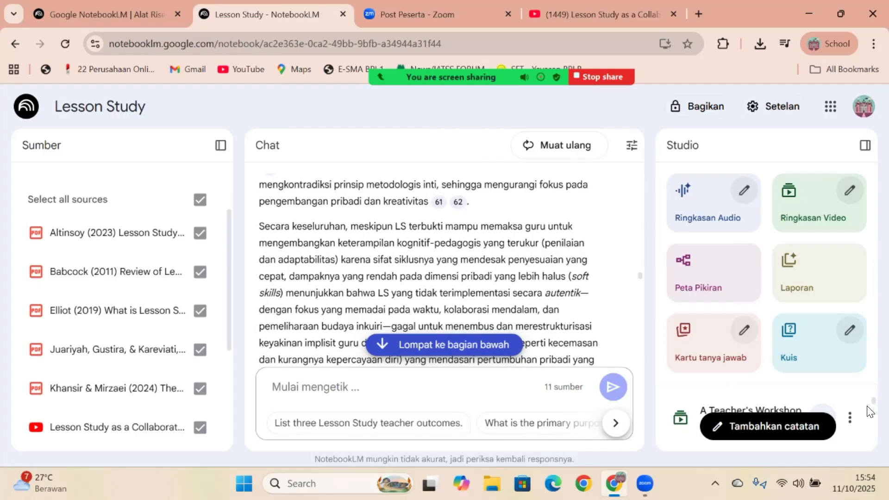
- Open the generated video overview "A Teacher's Workshop" and play it in full screen
{"action": "left_click_drag", "start_coordinate": [867, 404], "coordinate": [867, 415]}
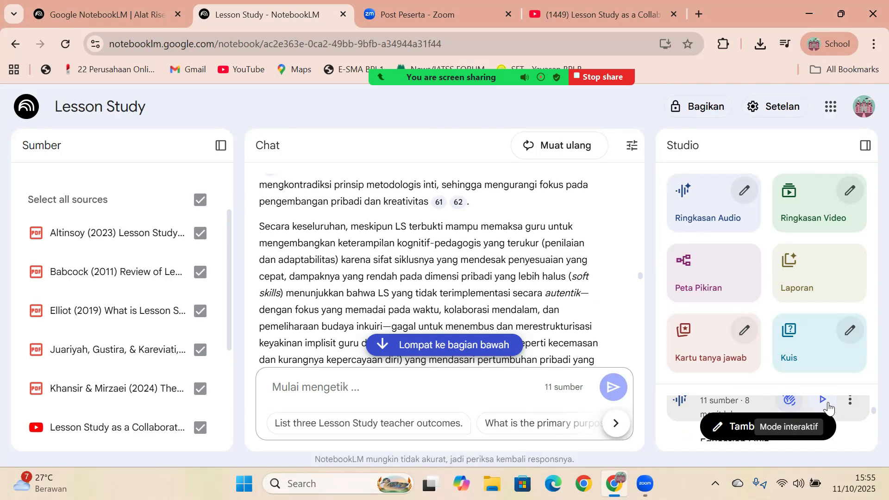
{"action": "mouse_move", "coordinate": [868, 414]}
{"action": "left_mouse_down"}
{"action": "mouse_move", "coordinate": [868, 403]}
{"action": "mouse_move", "coordinate": [867, 445]}
{"action": "mouse_move", "coordinate": [867, 413]}
{"action": "left_mouse_up"}
{"action": "left_click", "coordinate": [685, 425]}
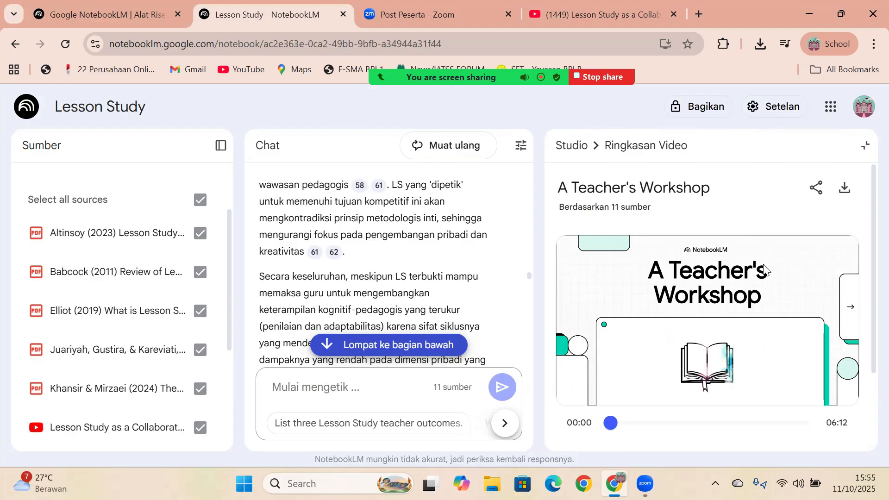
{"action": "scroll", "coordinate": [869, 320], "scroll_direction": "down", "scroll_amount": 2}
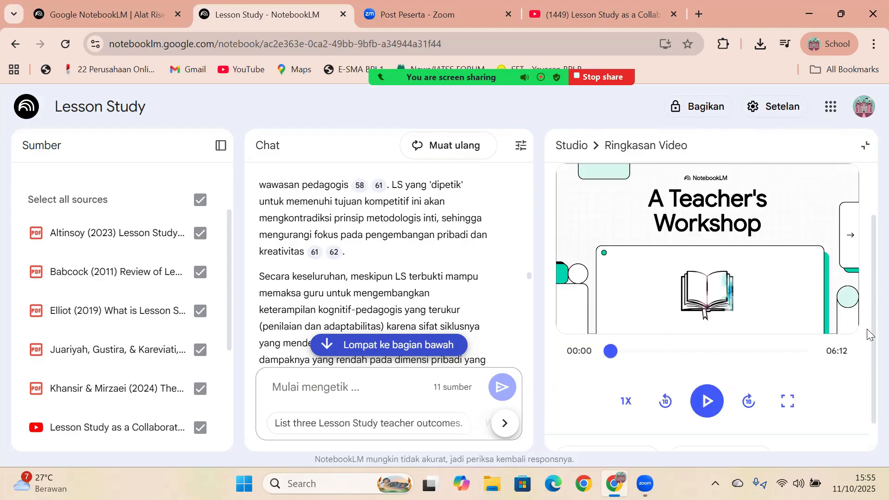
{"action": "scroll", "coordinate": [869, 335], "scroll_direction": "down", "scroll_amount": 1}
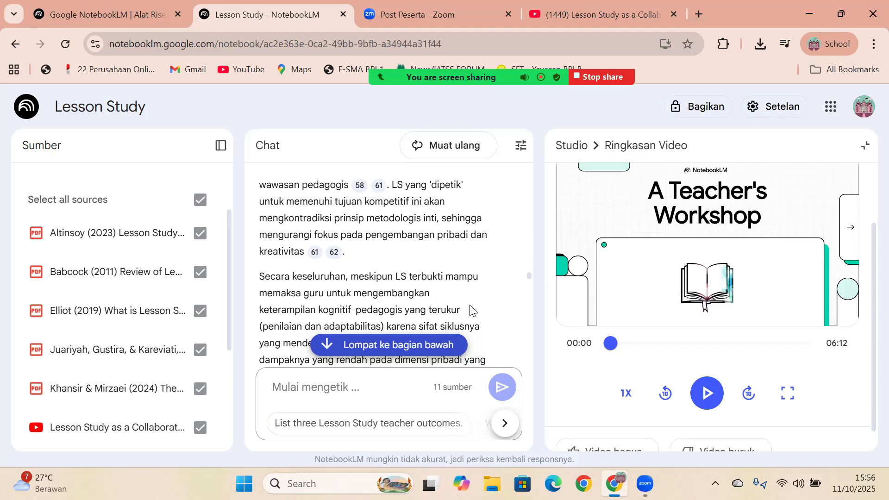
{"action": "left_click", "coordinate": [612, 345]}
{"action": "left_click", "coordinate": [785, 389]}
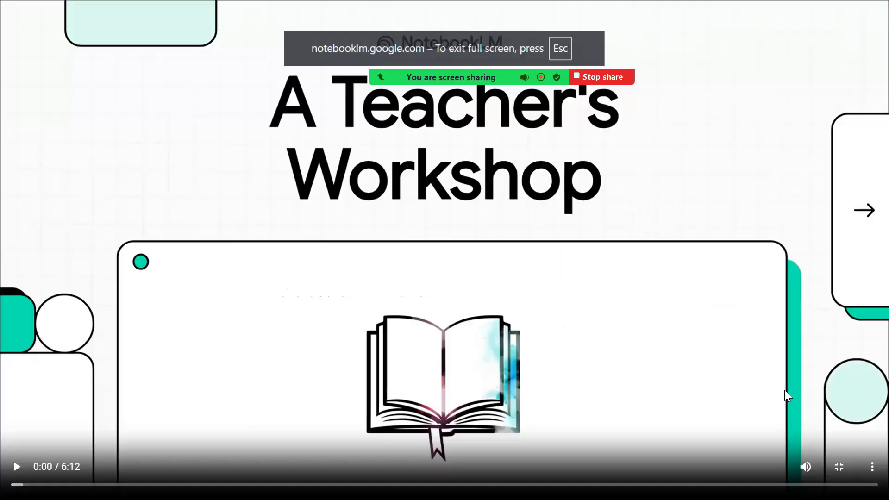
{"action": "left_click", "coordinate": [16, 468]}
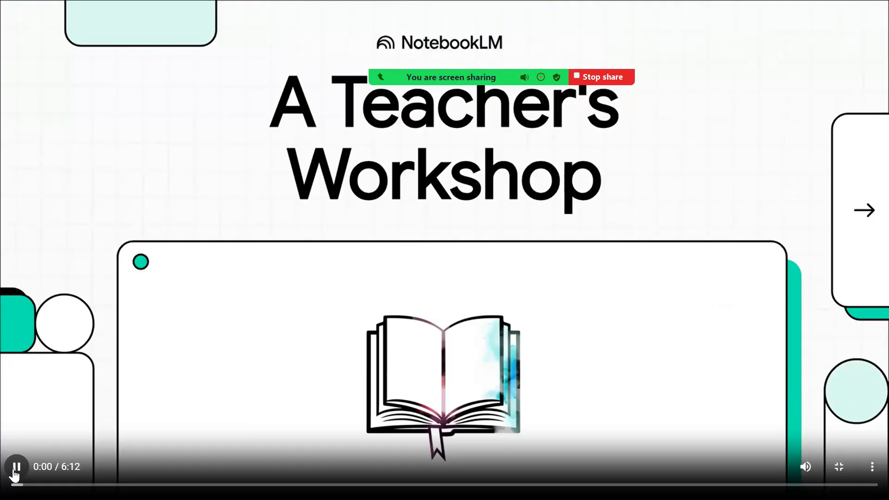